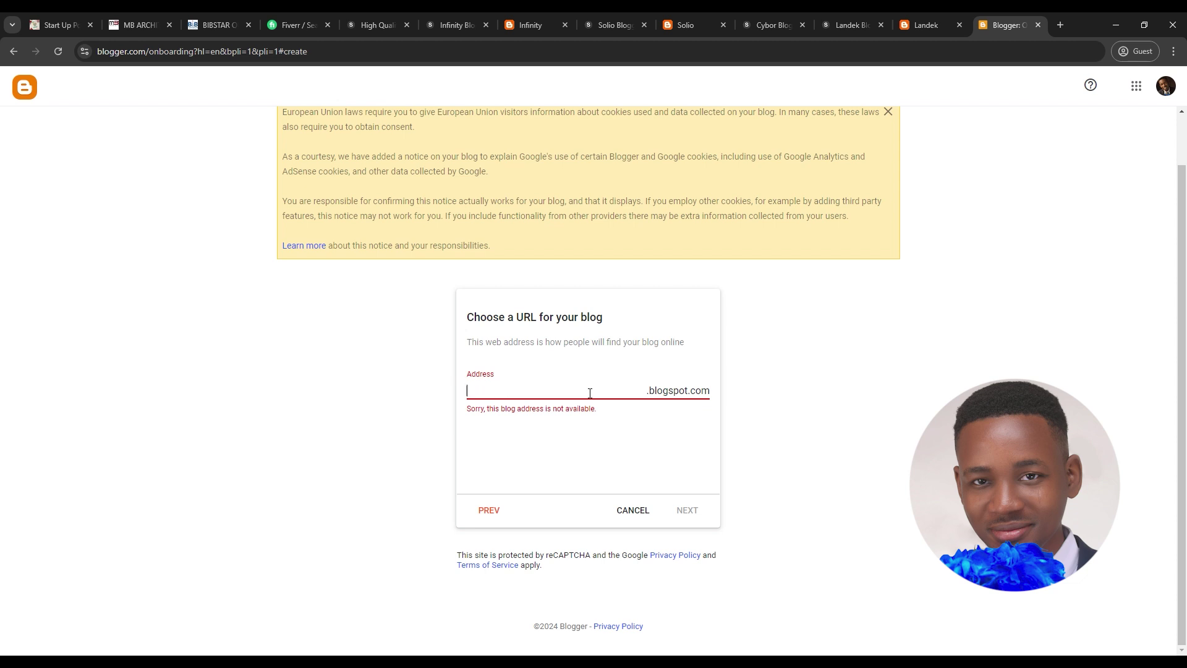
type("buymeat")
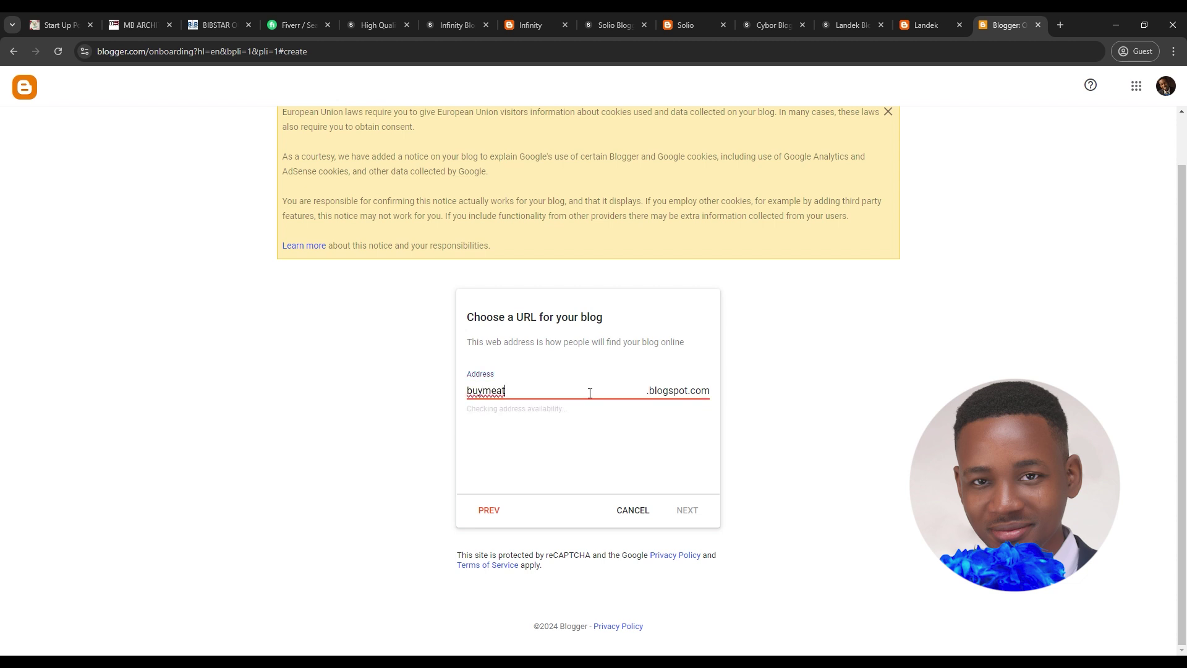
key("BackSpace")
key("BackSpace")
key("BackSpace")
key("BackSpace")
key("BackSpace")
key("BackSpace")
key("BackSpace")
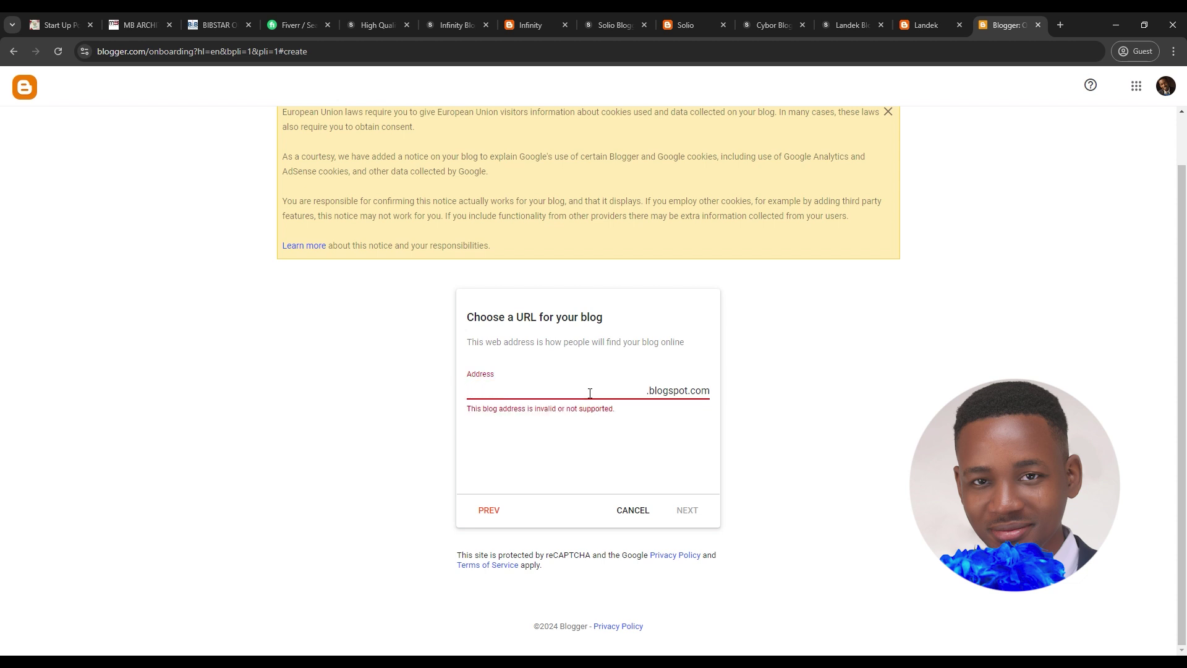
- Set the blog address to meatmarketplace and the display name to Meat Marketplace, and finish creating the blog
type("meatmarketplace")
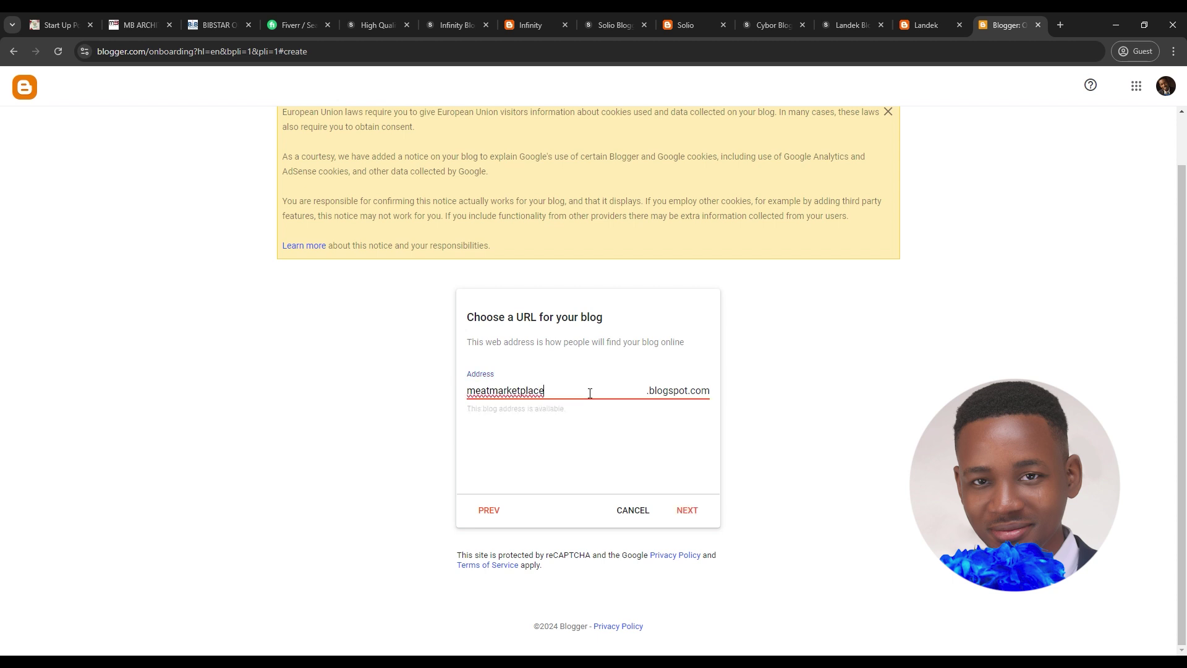
left_click(685, 517)
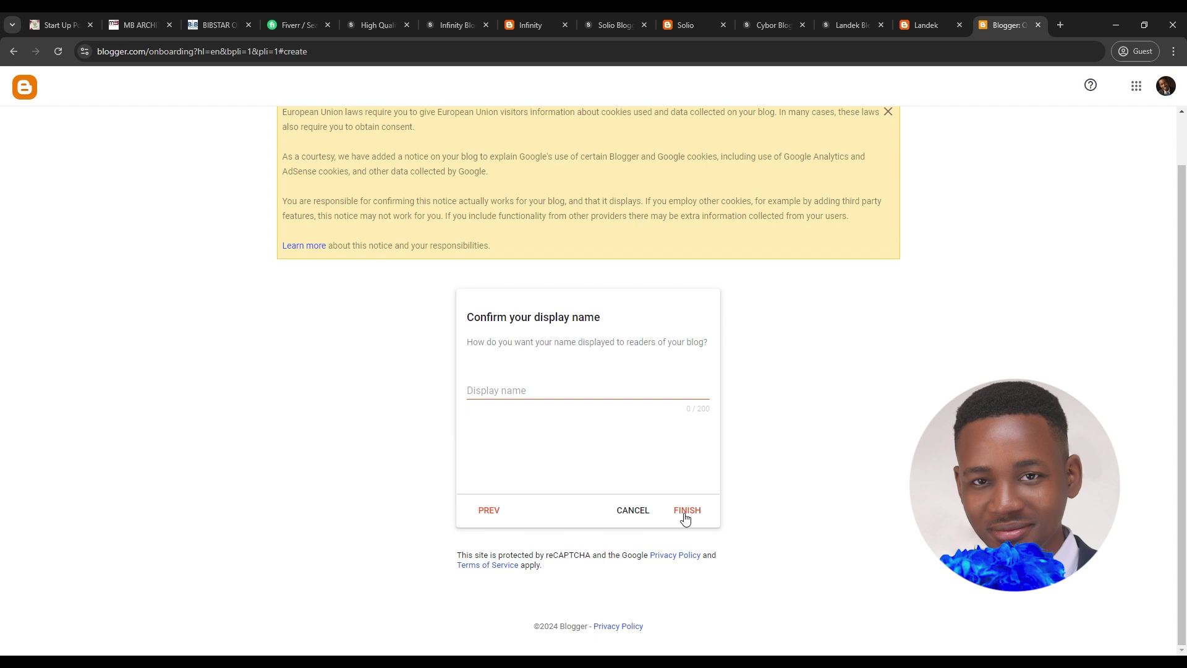
left_click(576, 395)
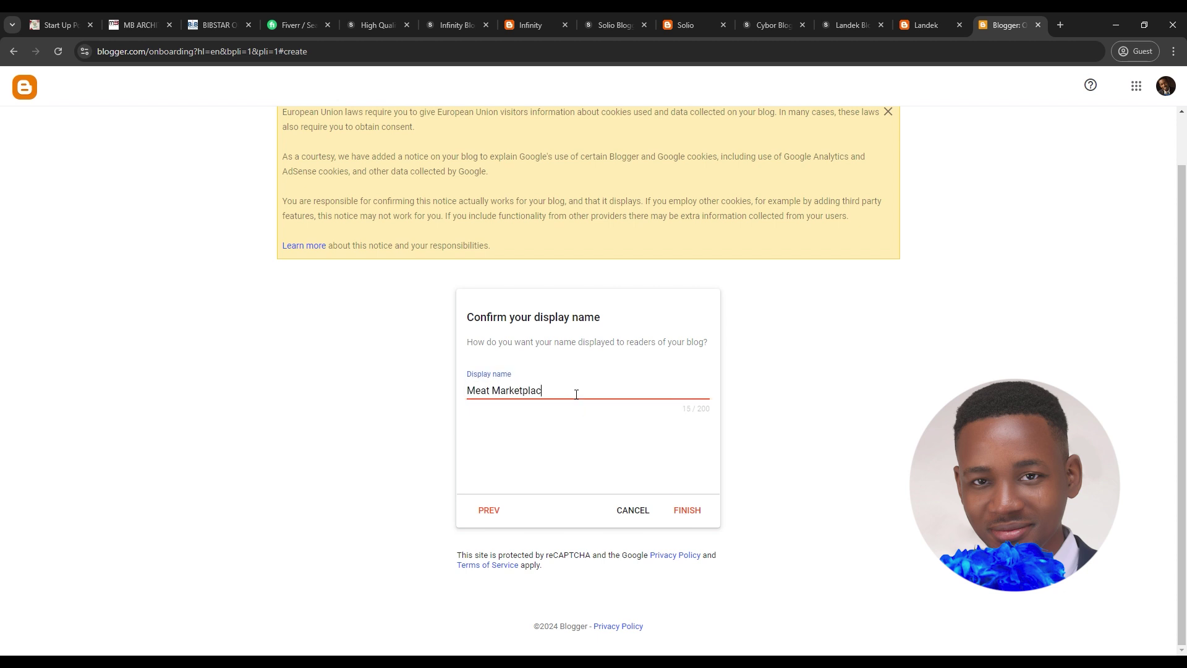
left_click(693, 517)
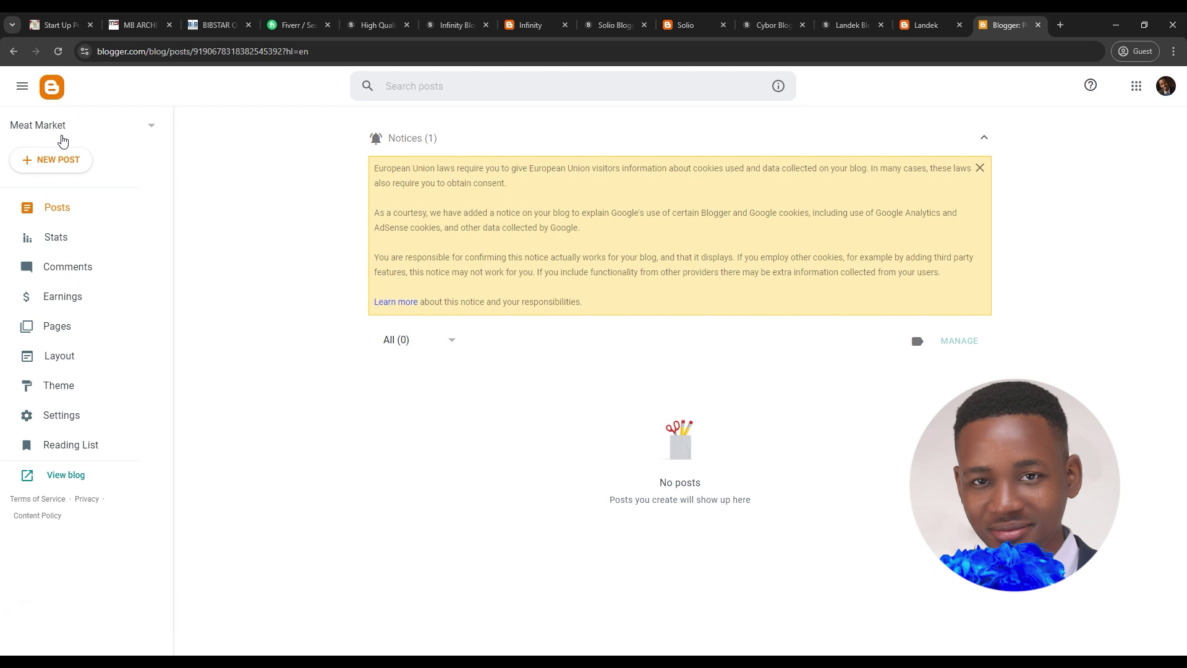
- View the new Meat Market blog live and visit its author profile
left_click(66, 475)
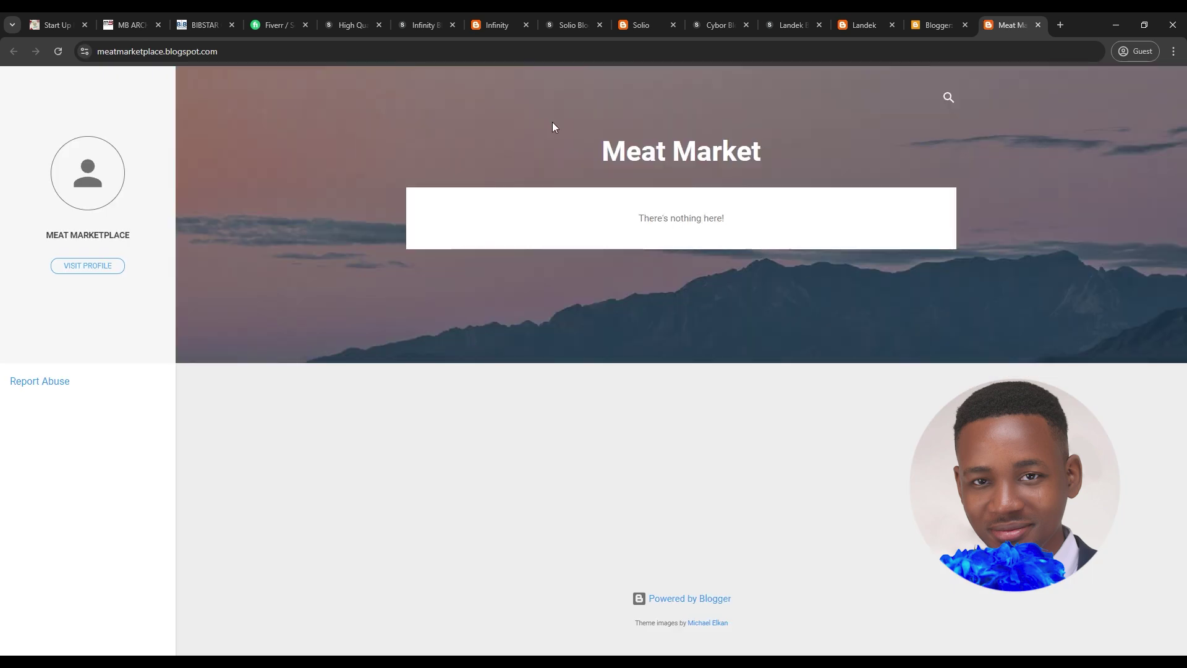
left_click(90, 264)
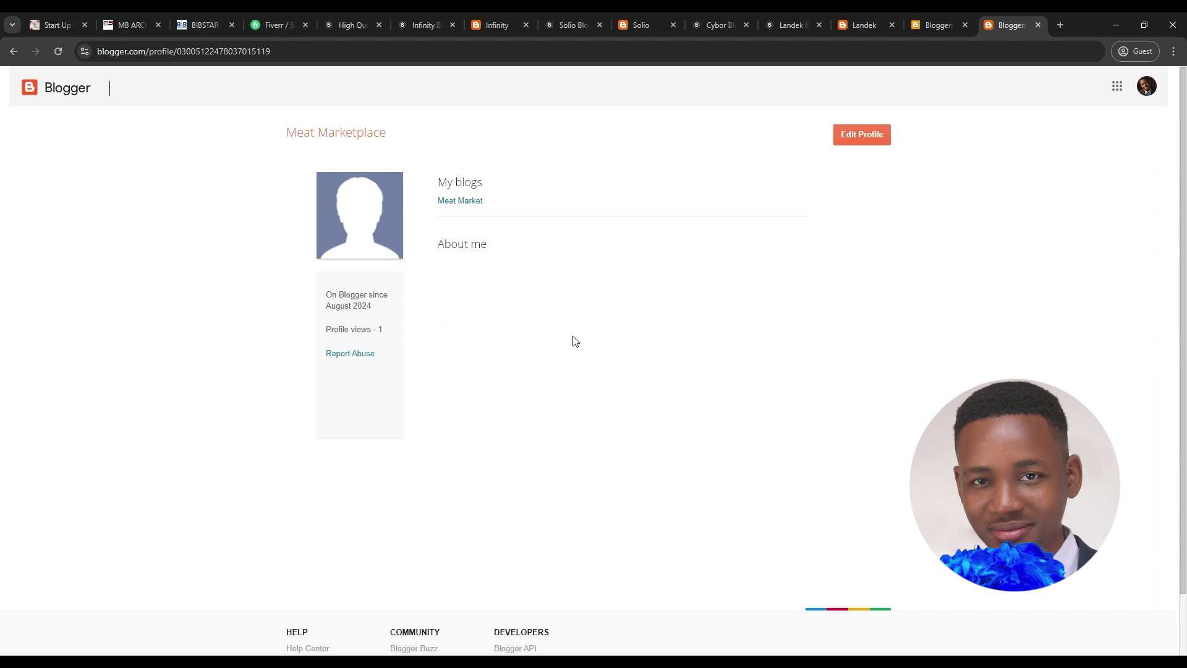
- Return to the blog's dashboard and look through the built-in Contempo, Soho and Emporio themes
left_click(941, 15)
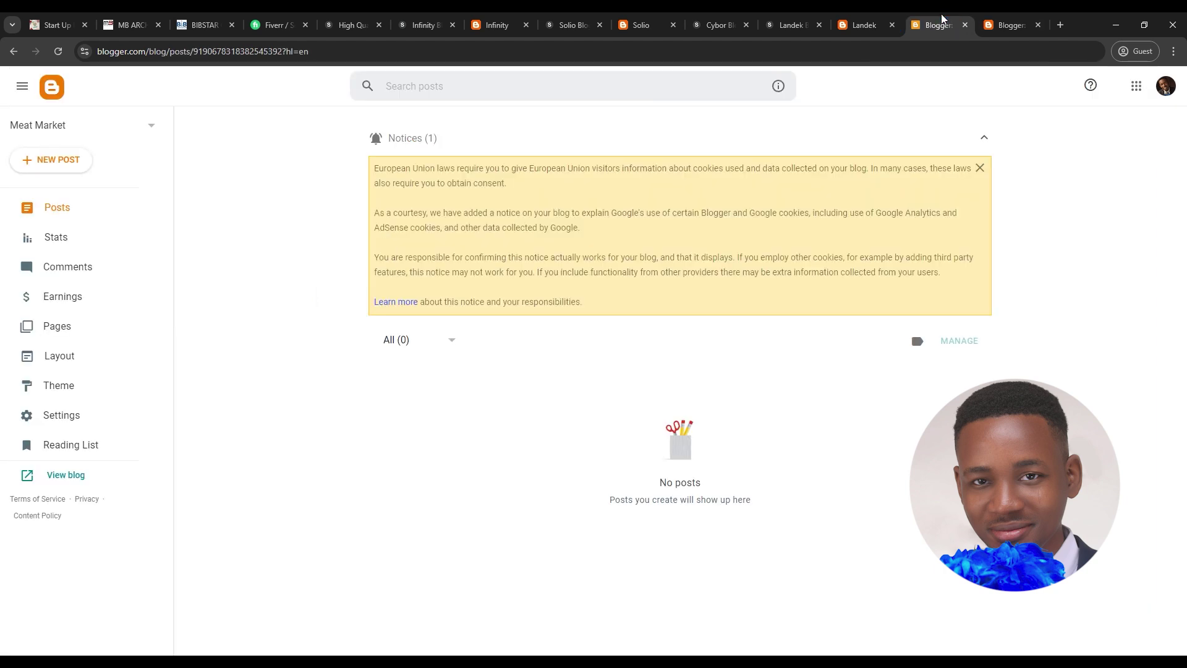
left_click(87, 386)
scroll(331, 371, "down", 2)
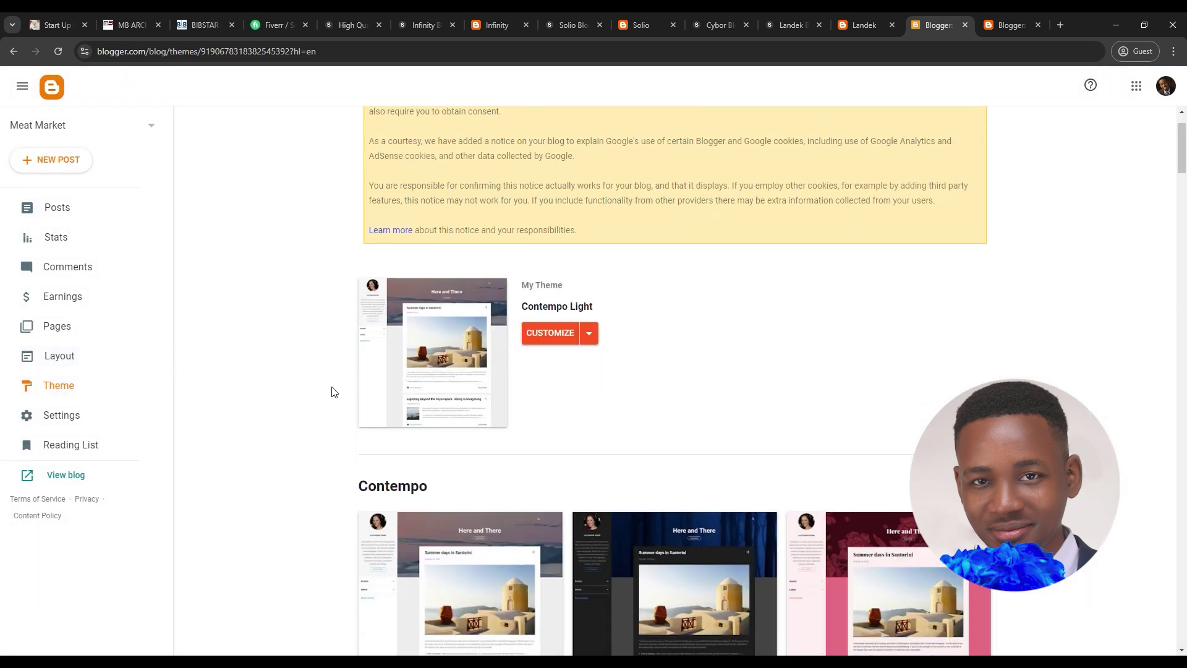
scroll(331, 390, "down", 10)
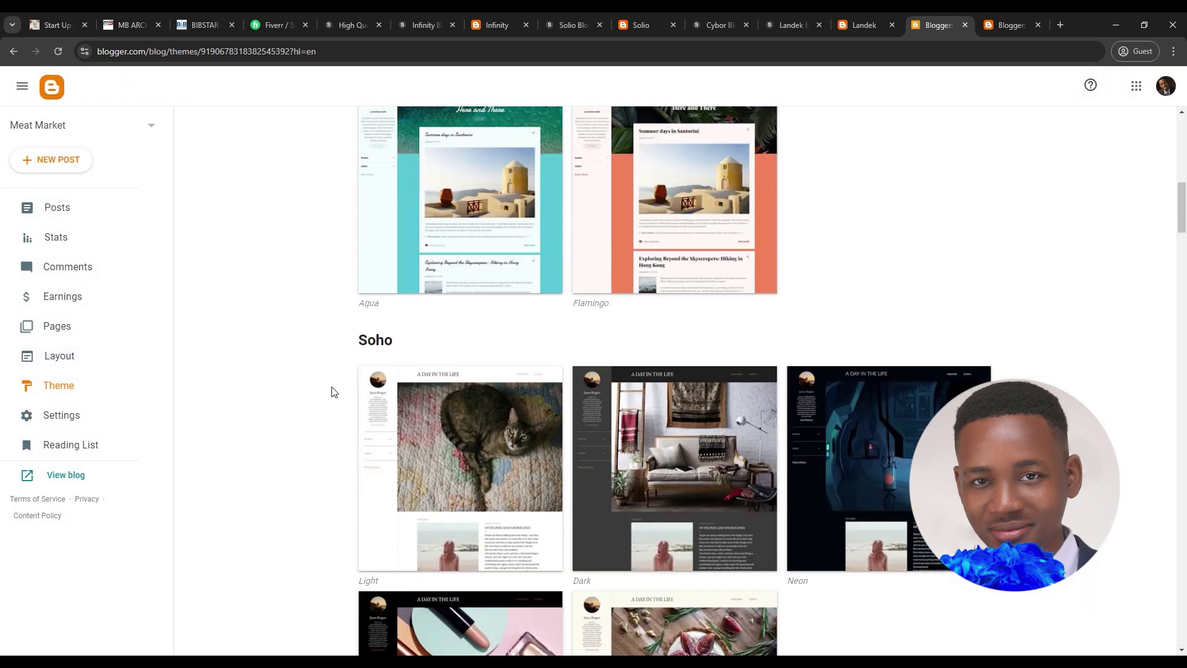
scroll(331, 391, "up", 2)
scroll(491, 267, "up", 2)
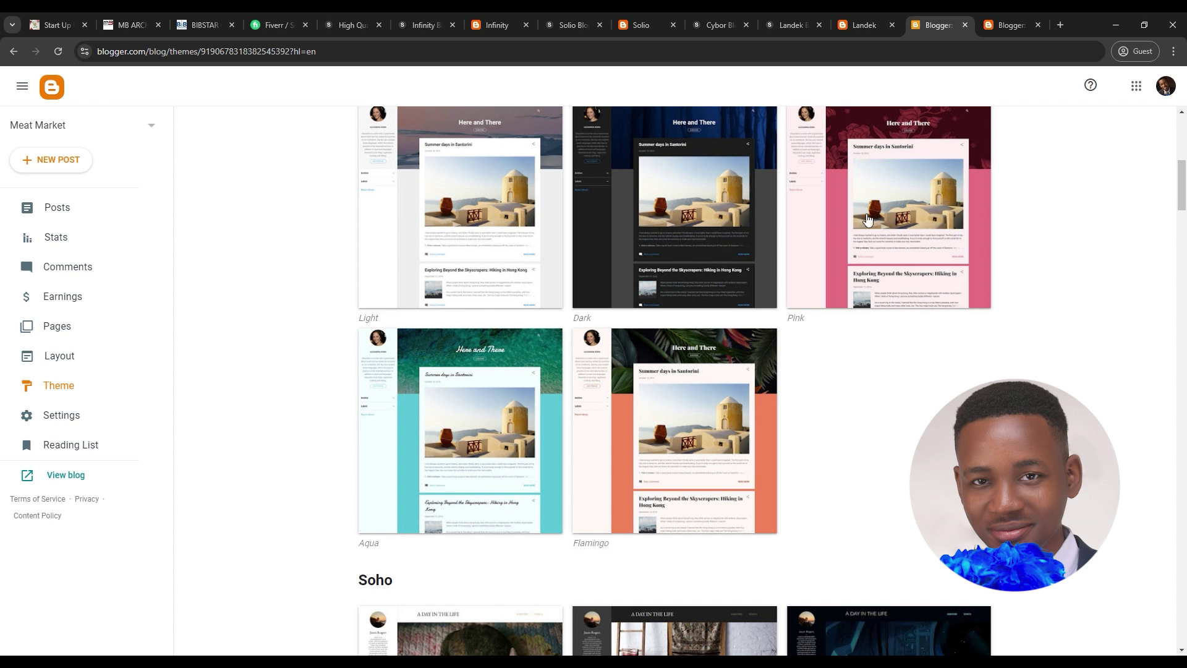
scroll(742, 443, "down", 6)
scroll(743, 443, "down", 9)
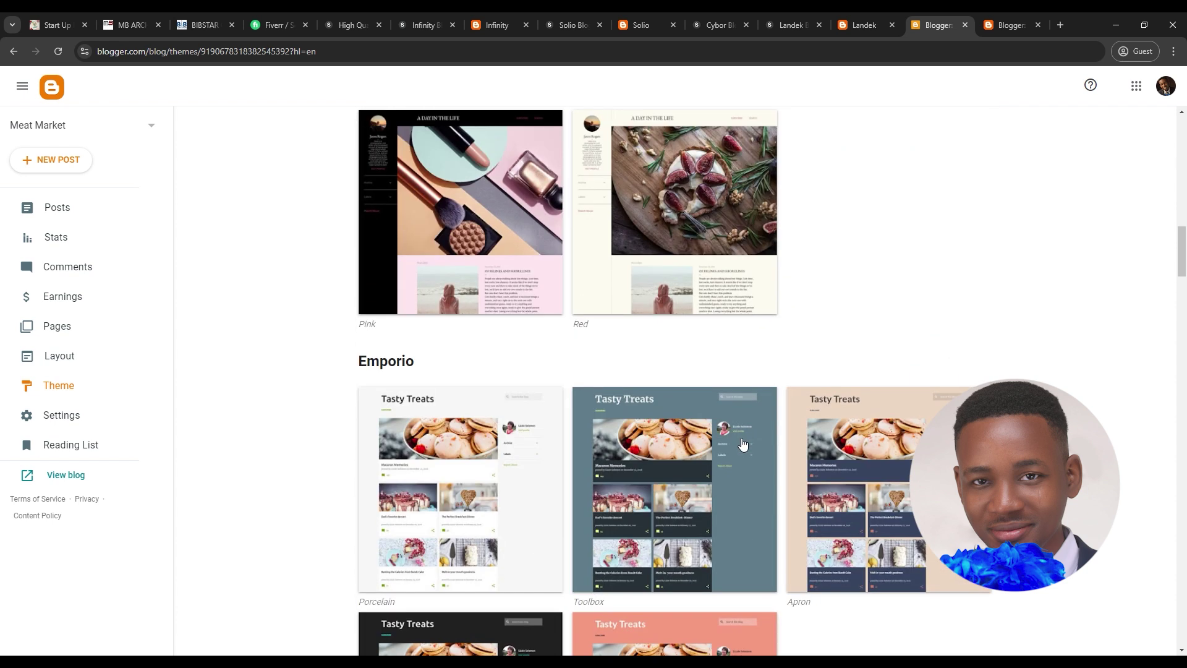
scroll(742, 443, "up", 8)
scroll(743, 443, "up", 9)
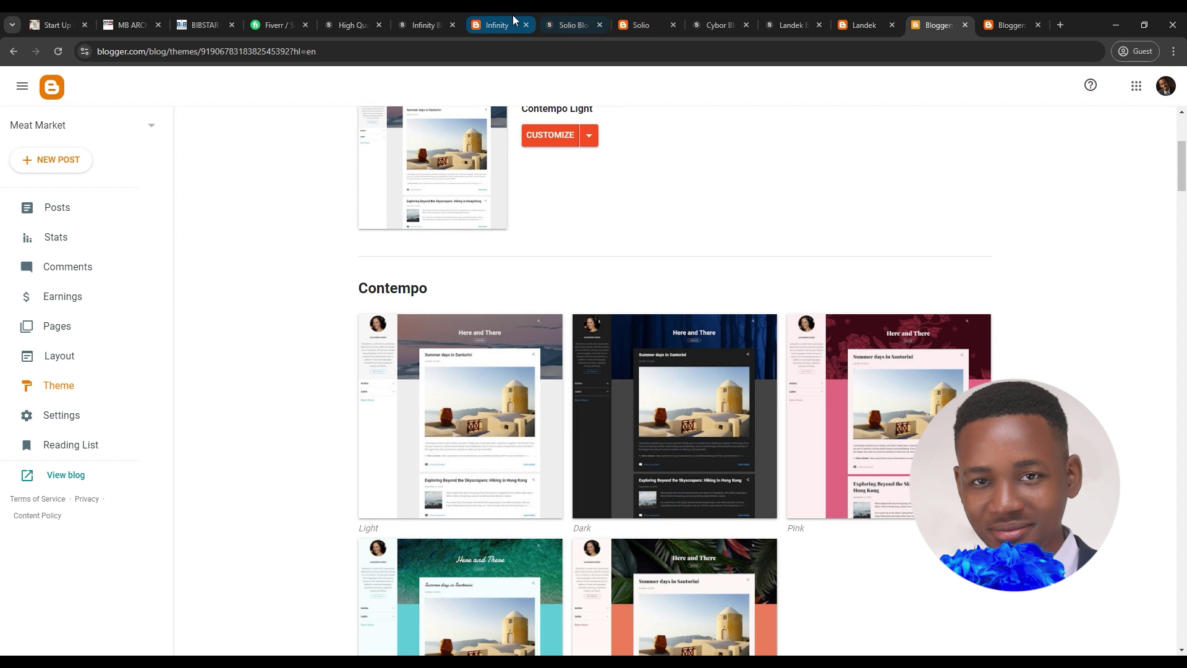
- Switch to the Sora Templates site and look through the Blogger templates on its second listing page
left_click(371, 17)
scroll(416, 339, "up", 4)
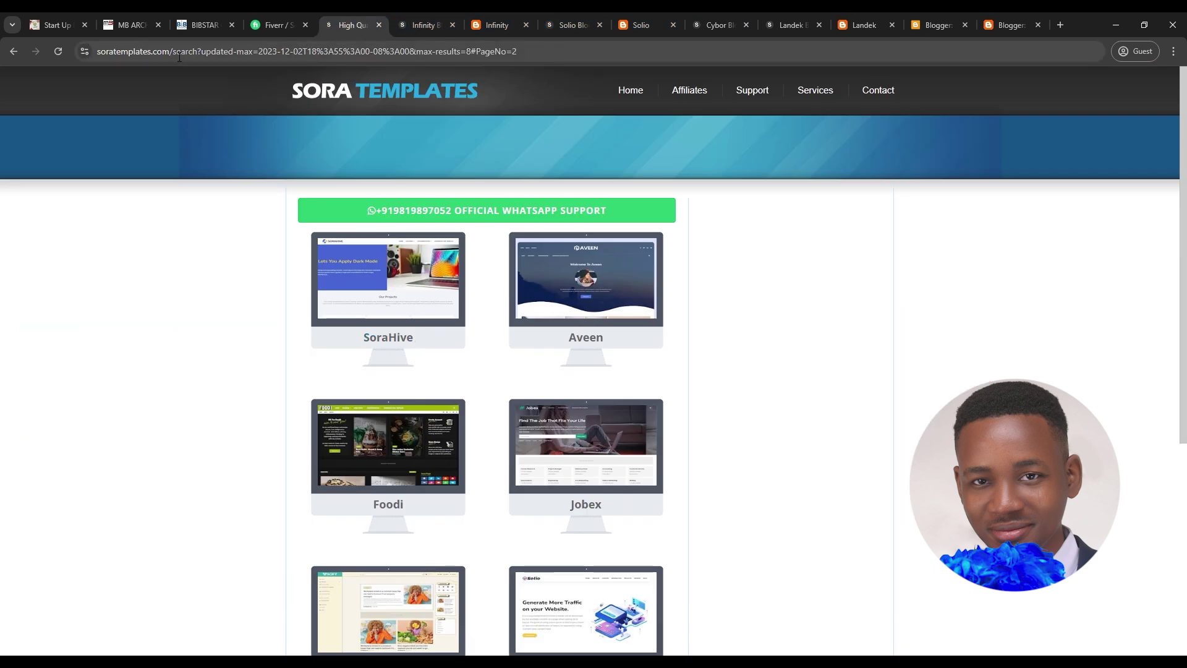
scroll(409, 301, "down", 5)
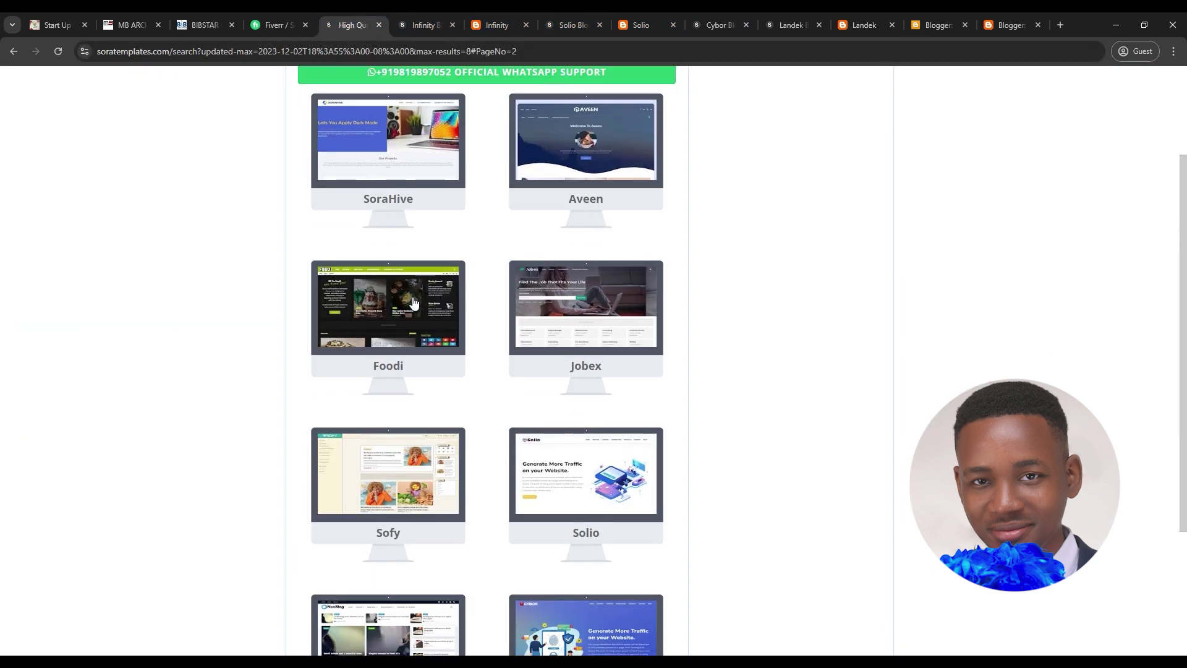
scroll(409, 301, "down", 1)
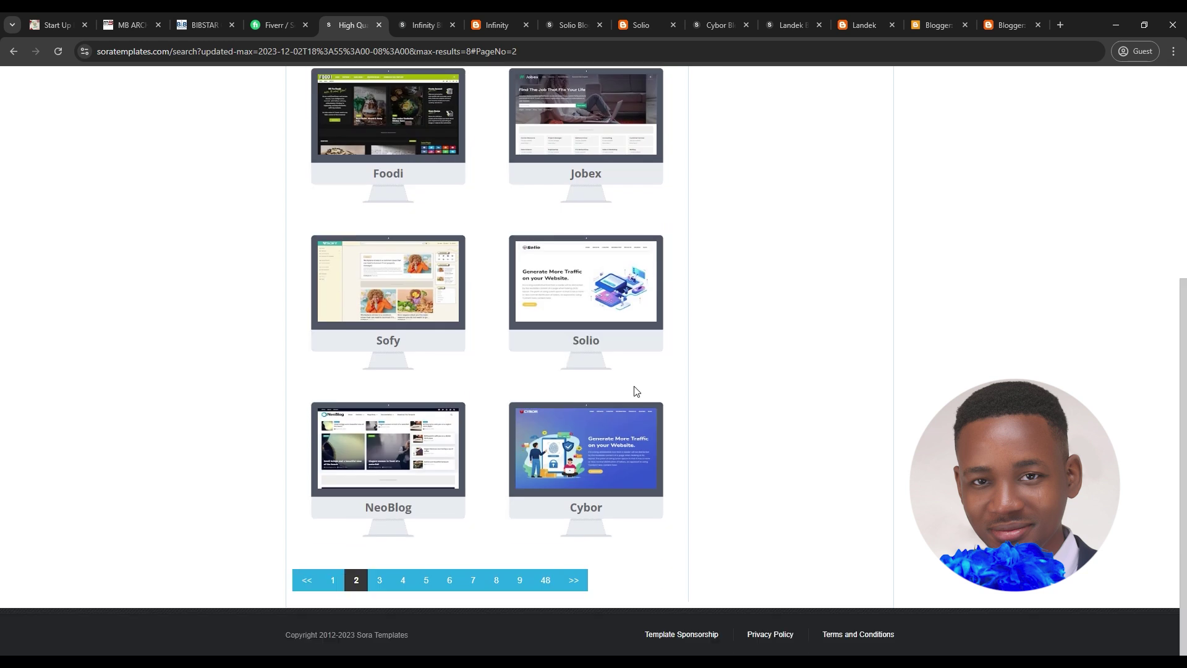
- Compare the free, premium and extended versions on the Infinity template's page
left_click(421, 18)
scroll(504, 411, "down", 6)
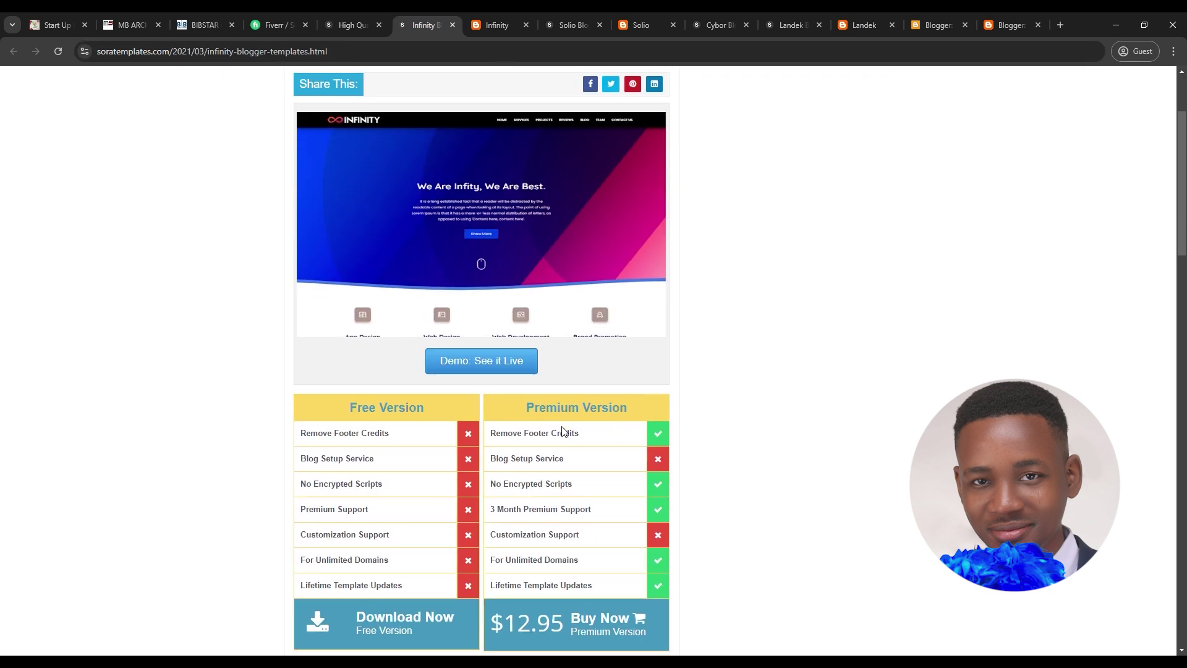
scroll(563, 431, "down", 1)
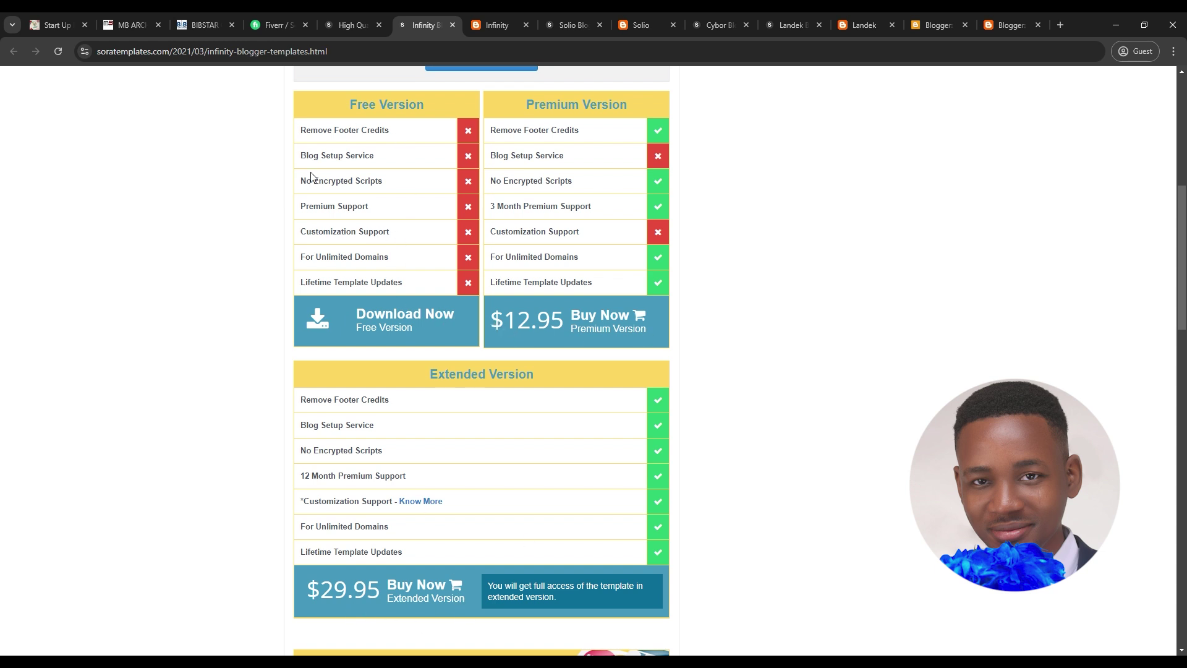
- Examine the sections of the Infinity template's live demo, from the introduction down to the team and page end
left_click(483, 14)
scroll(465, 290, "up", 6)
scroll(470, 300, "down", 13)
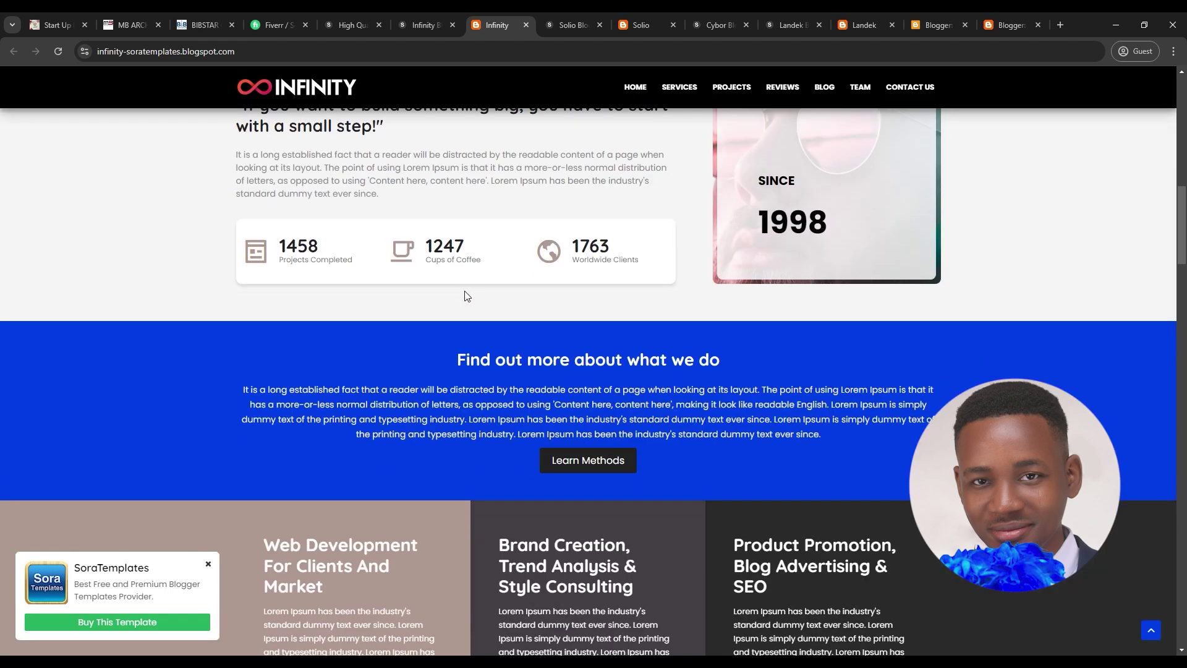
scroll(465, 295, "down", 5)
scroll(807, 342, "down", 4)
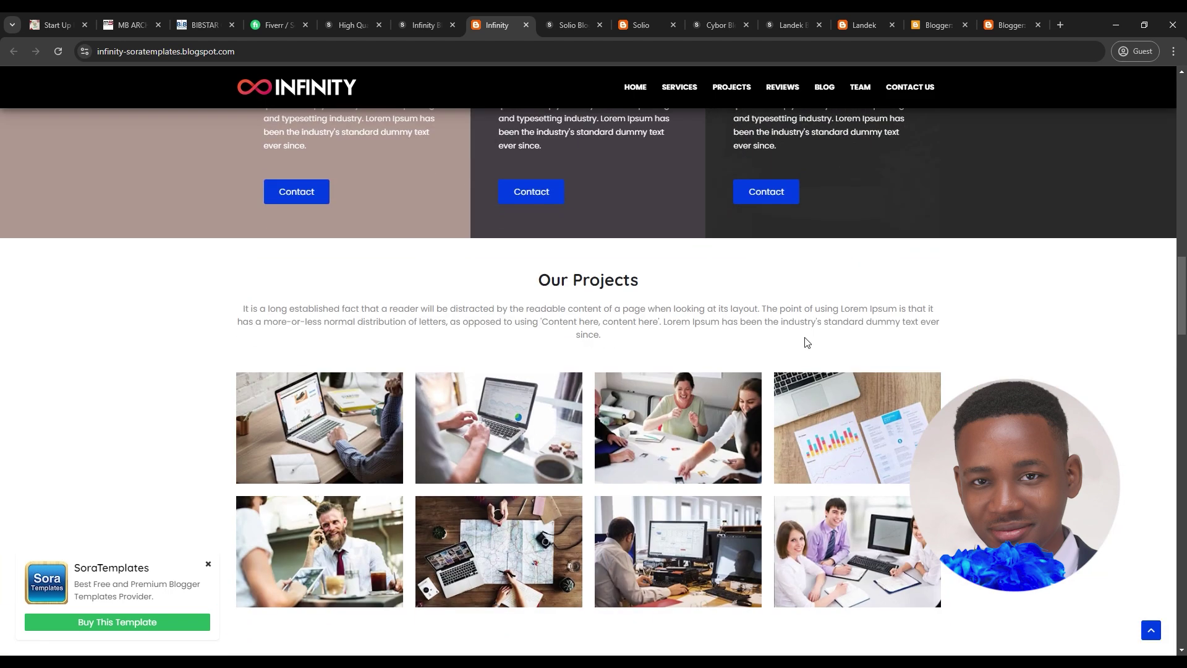
scroll(807, 342, "down", 4)
scroll(492, 340, "down", 5)
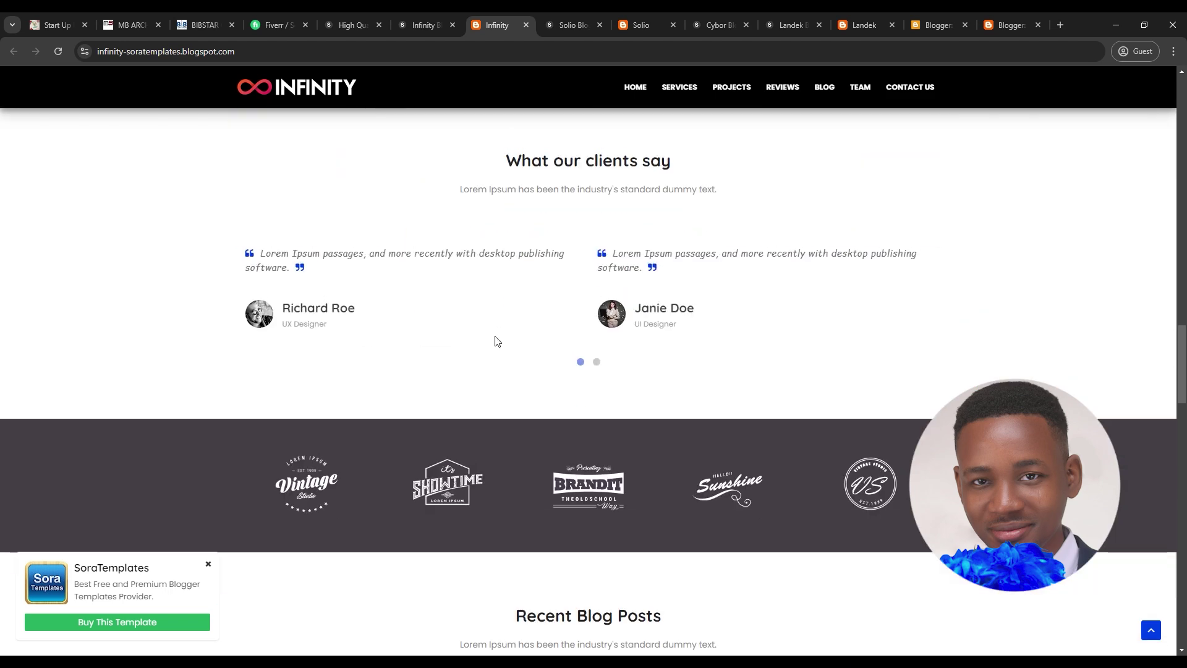
scroll(495, 340, "down", 5)
scroll(403, 387, "down", 3)
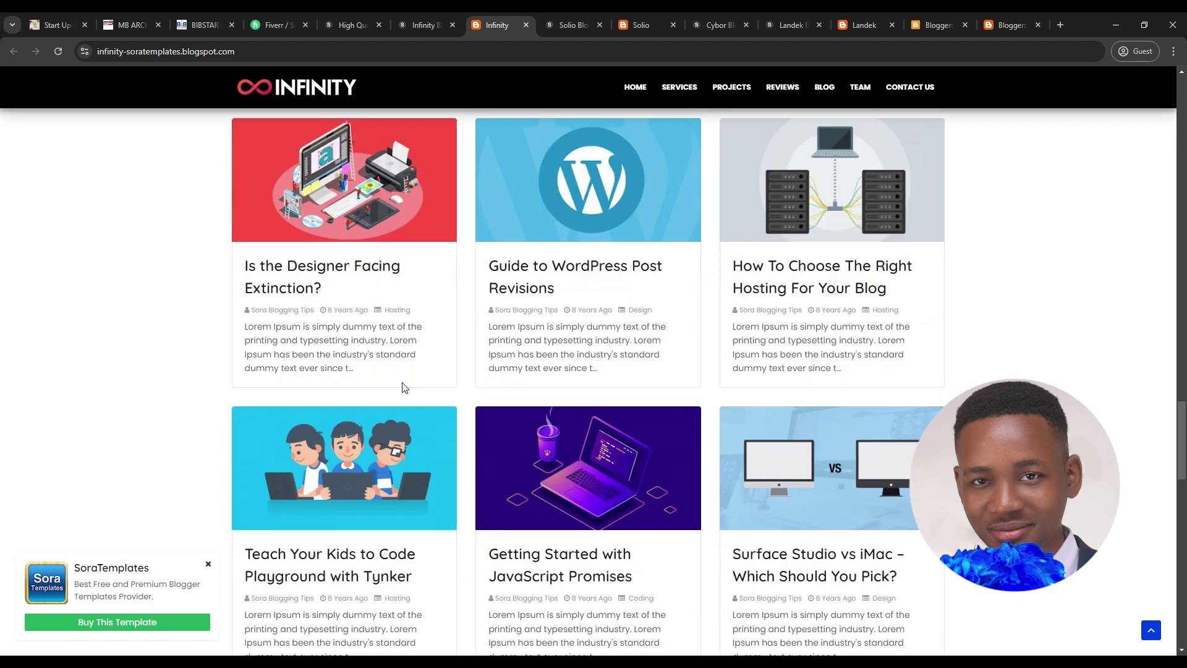
scroll(404, 387, "down", 15)
scroll(401, 387, "down", 2)
scroll(404, 384, "up", 15)
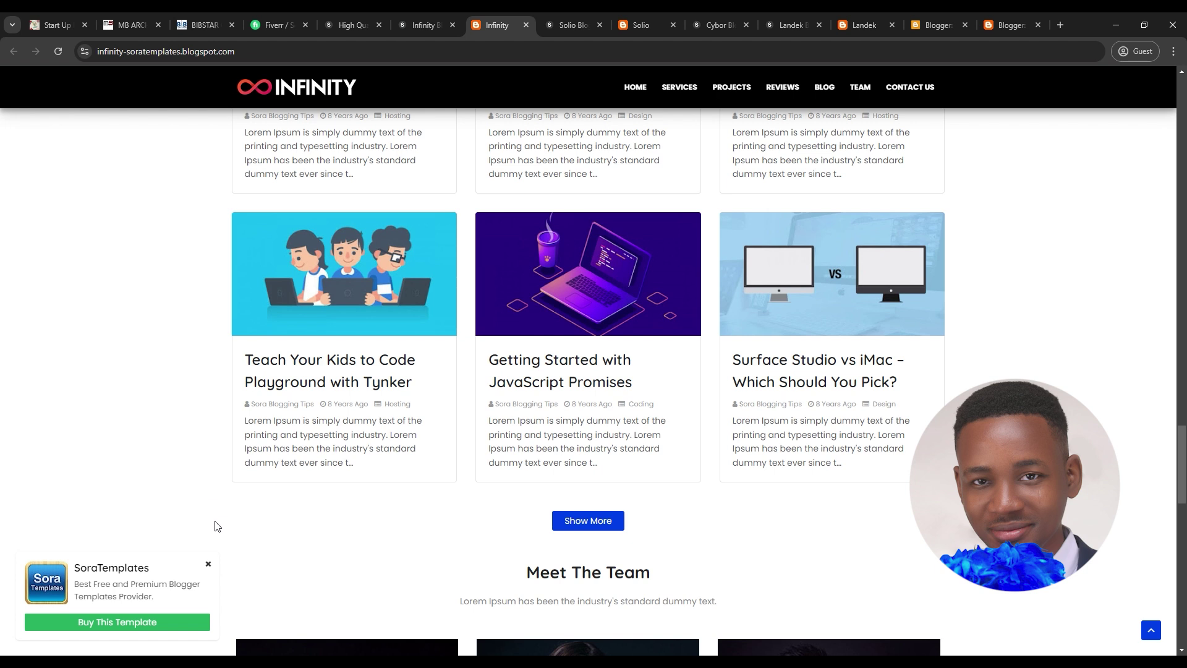
- Check the Infinity demo's mobile layout in the developer tools' device emulation, using the iPhone 12 Pro size
key("ctrl+shift+i")
scroll(482, 332, "up", 10)
scroll(484, 337, "up", 5)
scroll(493, 248, "down", 10)
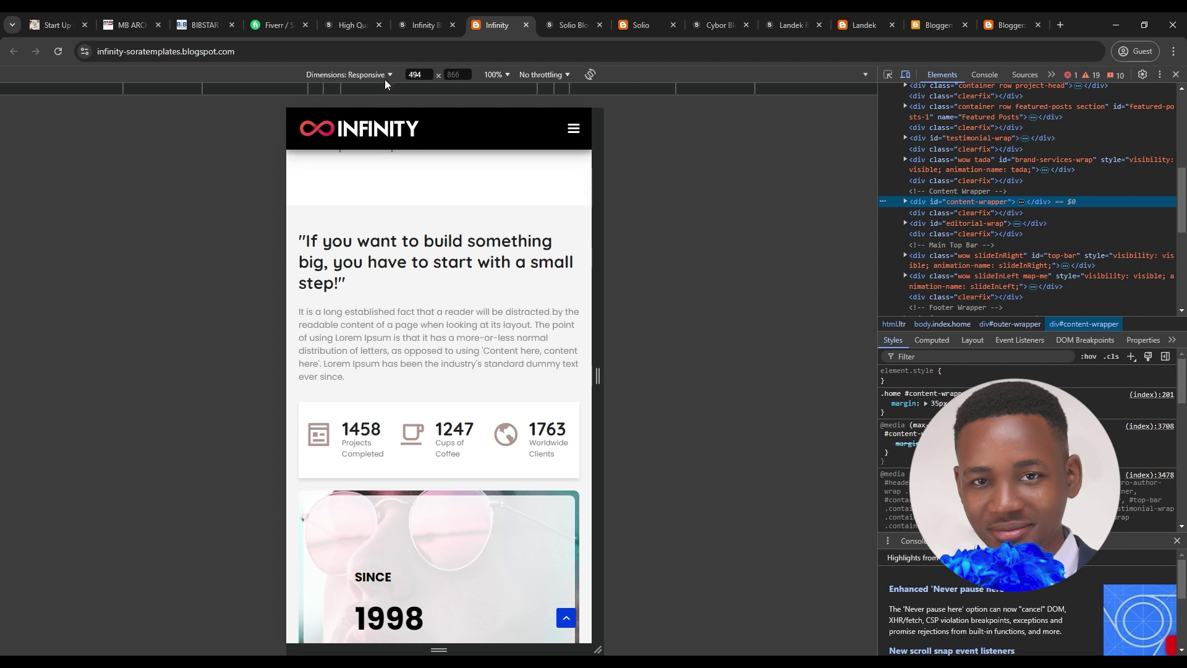
left_click(384, 160)
scroll(464, 159, "up", 8)
scroll(495, 414, "up", 3)
scroll(496, 414, "down", 15)
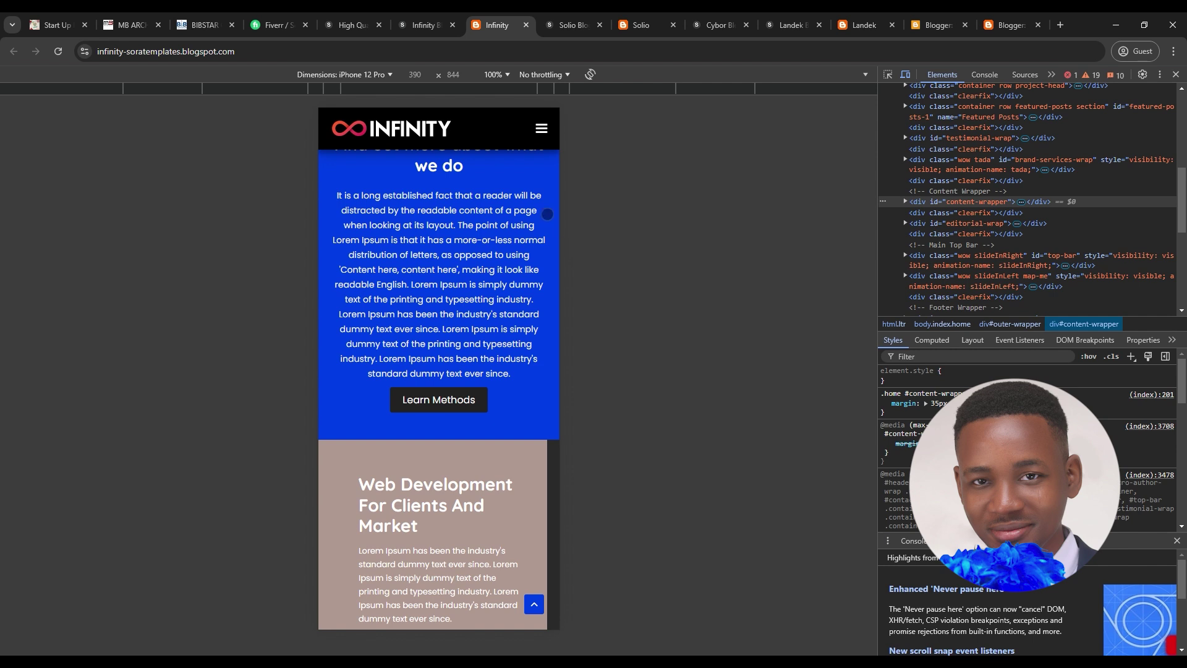
- Open the Solio template's live demo and check its layout in the iPhone 12 Pro device emulation
left_click(576, 14)
left_click(624, 13)
scroll(604, 285, "up", 10)
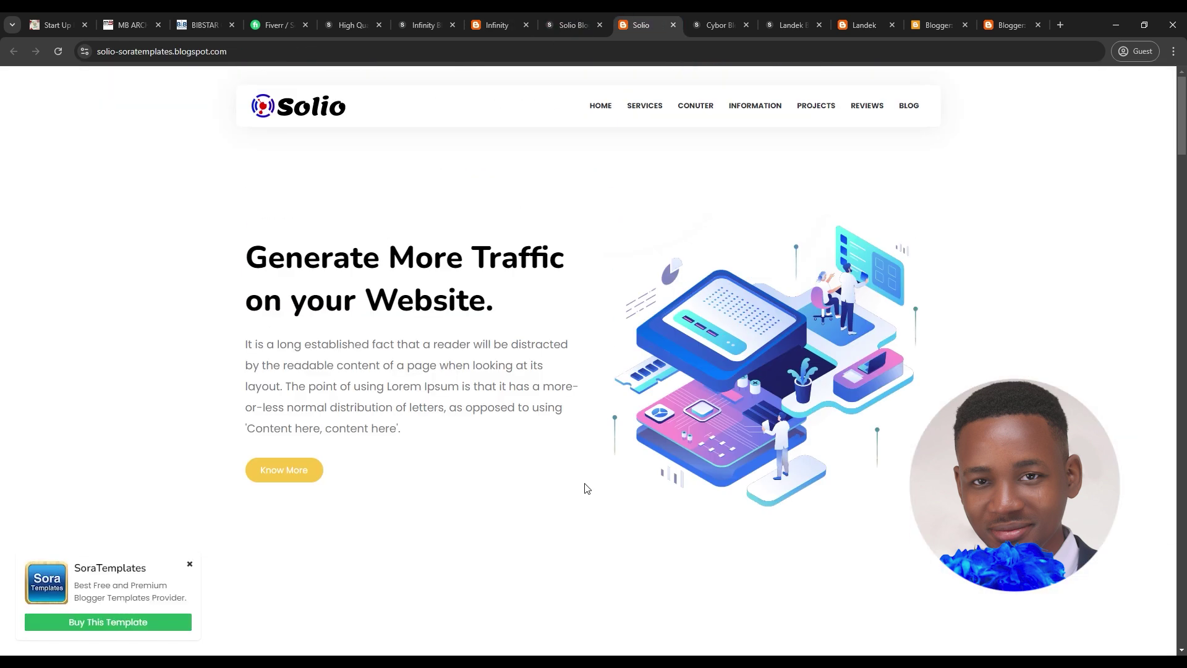
key("ctrl+shift+i")
scroll(505, 386, "down", 3)
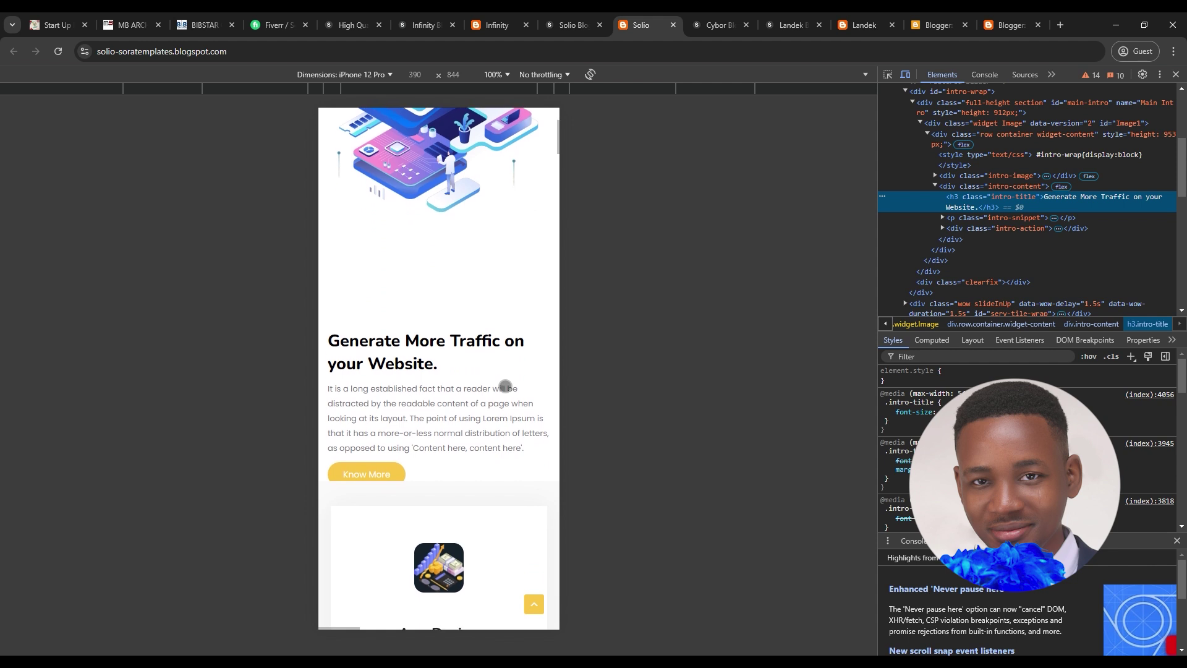
scroll(473, 473, "down", 10)
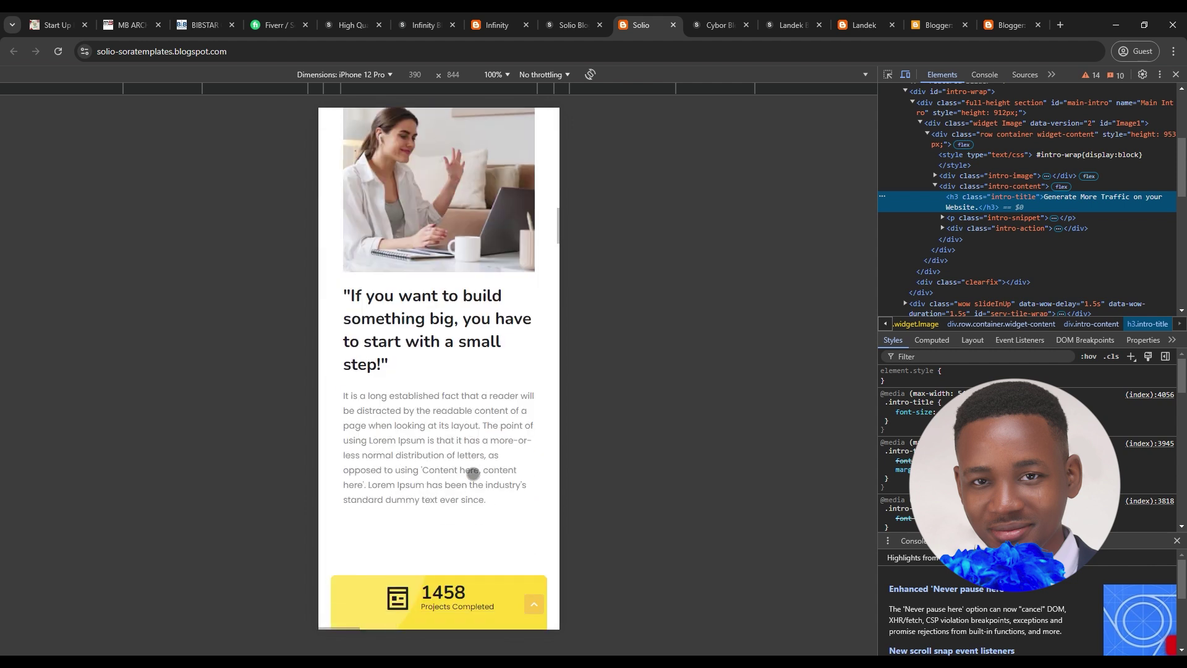
scroll(473, 474, "down", 15)
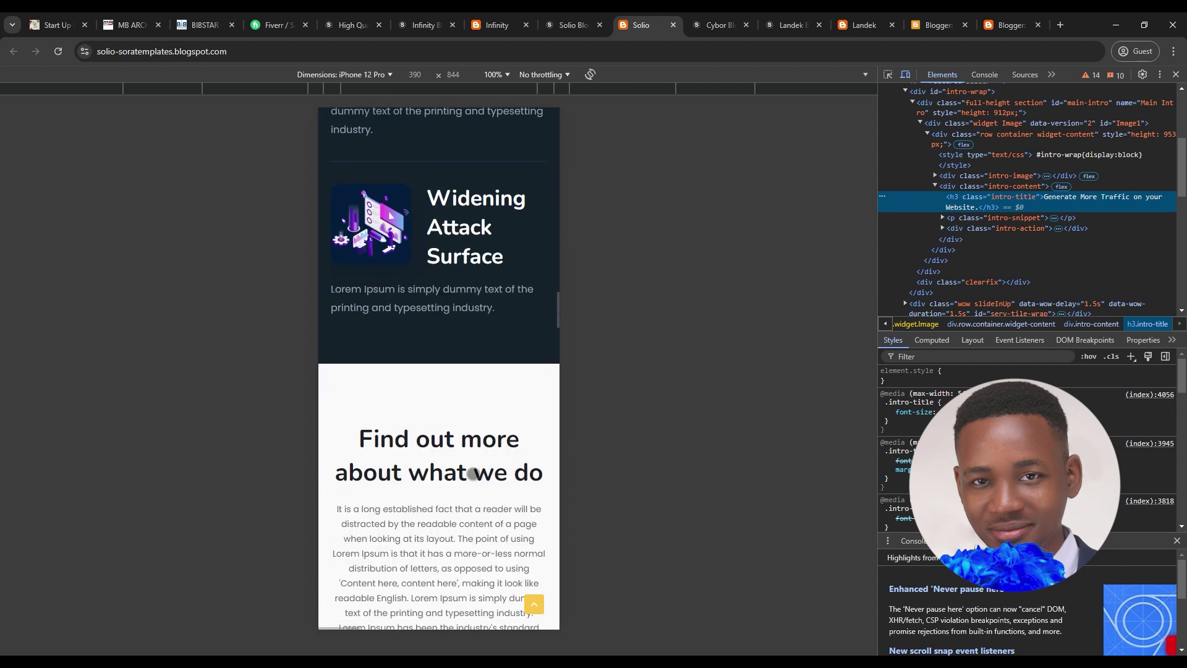
scroll(473, 473, "down", 10)
- Download the free version of the Solio template from its Sora Templates page
left_click(571, 15)
scroll(389, 487, "up", 3)
scroll(389, 487, "down", 2)
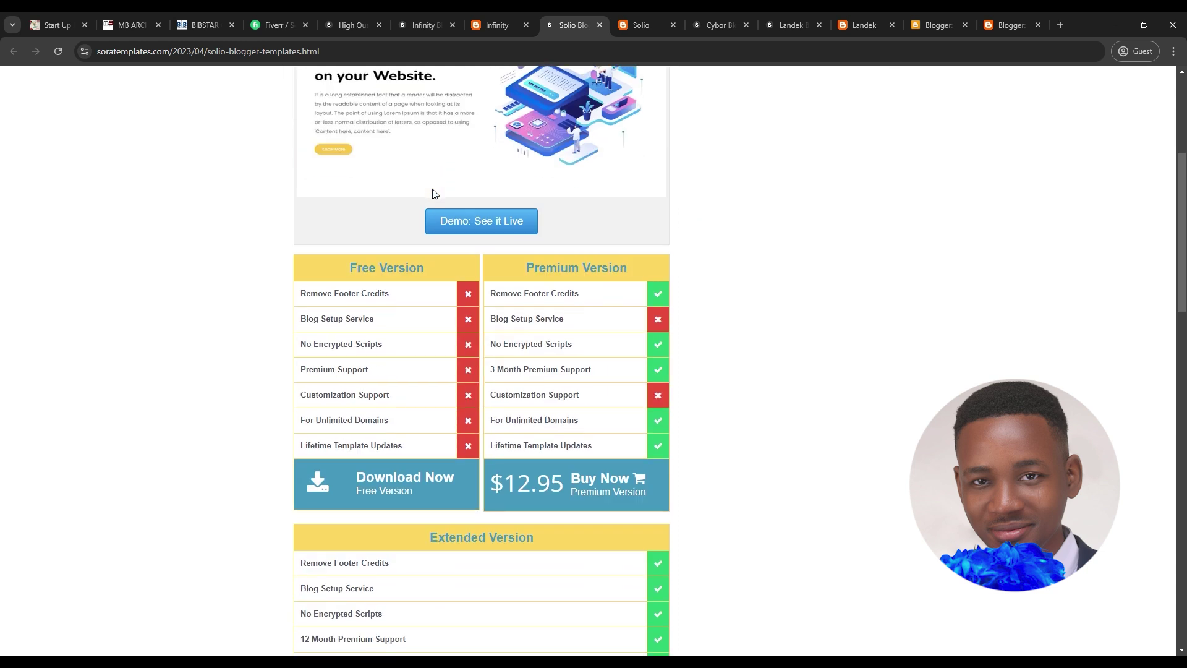
left_click(390, 487)
- Replace the Meat Market blog's theme by restoring from the downloaded Solio template, and open the live blog
left_click(939, 24)
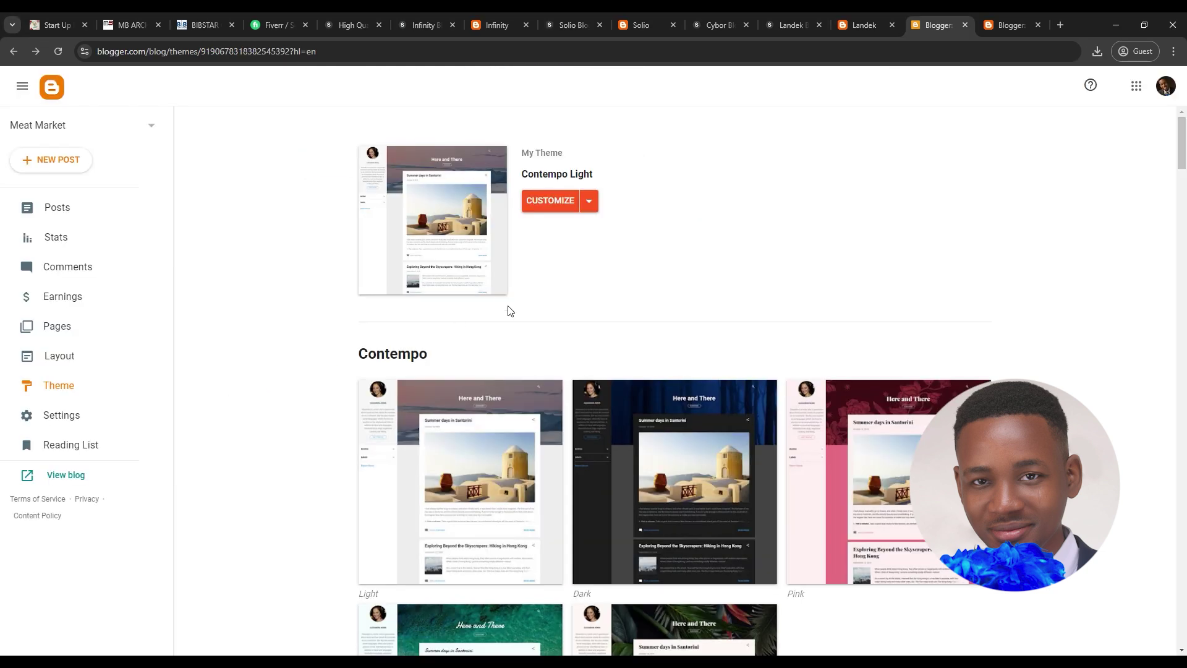
left_click(589, 201)
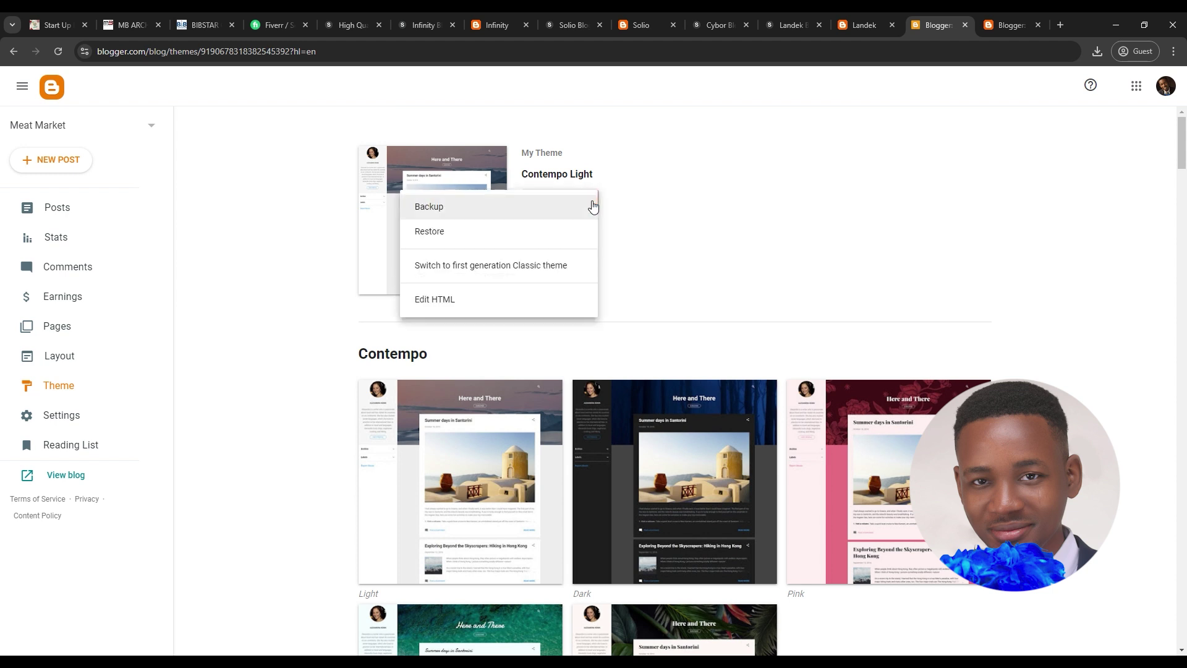
left_click(461, 235)
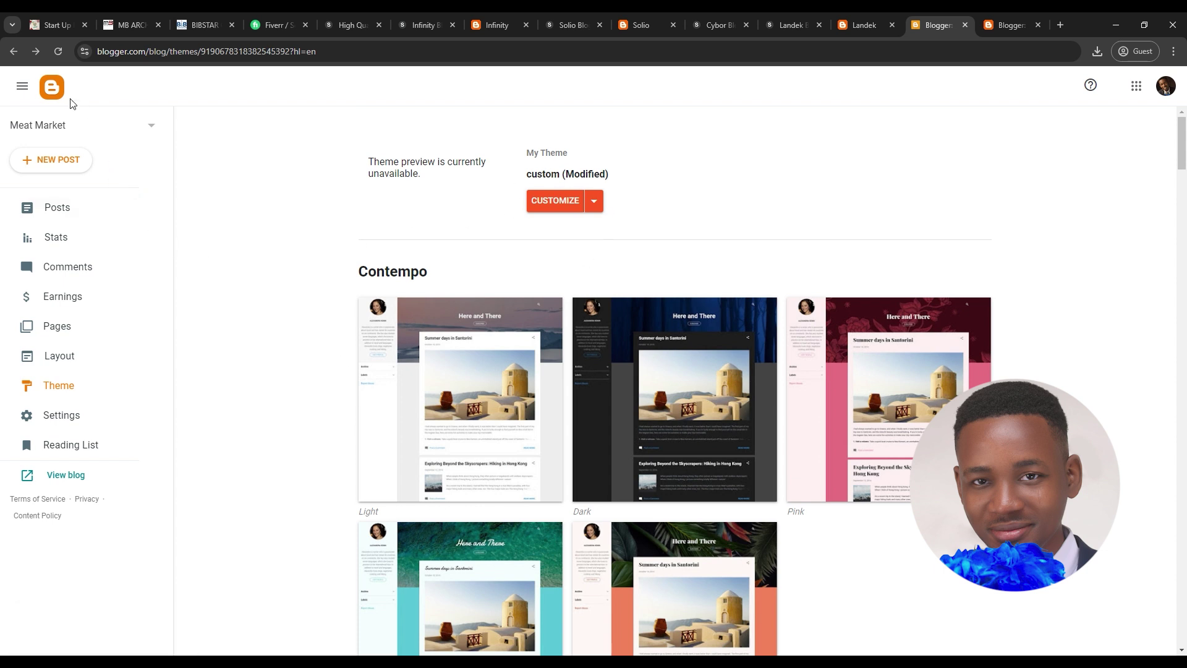
left_click(84, 475)
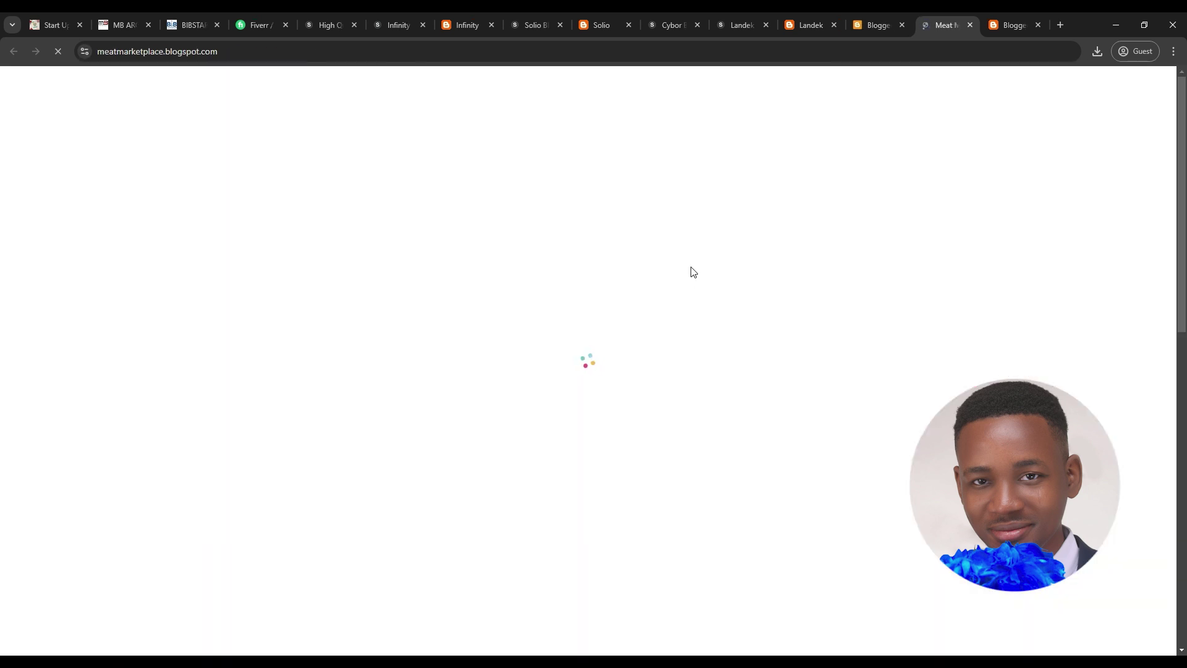
- Look over the live blog's homepage with the Solio theme applied, from the header to the footer
scroll(514, 221, "down", 3)
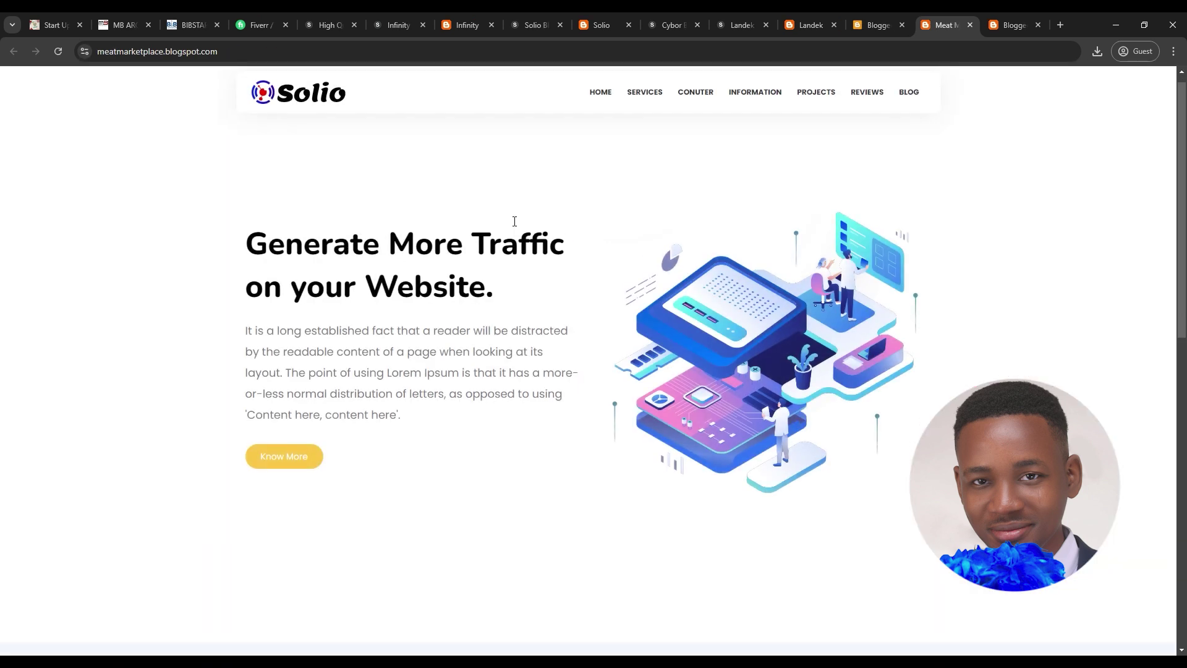
scroll(515, 221, "down", 9)
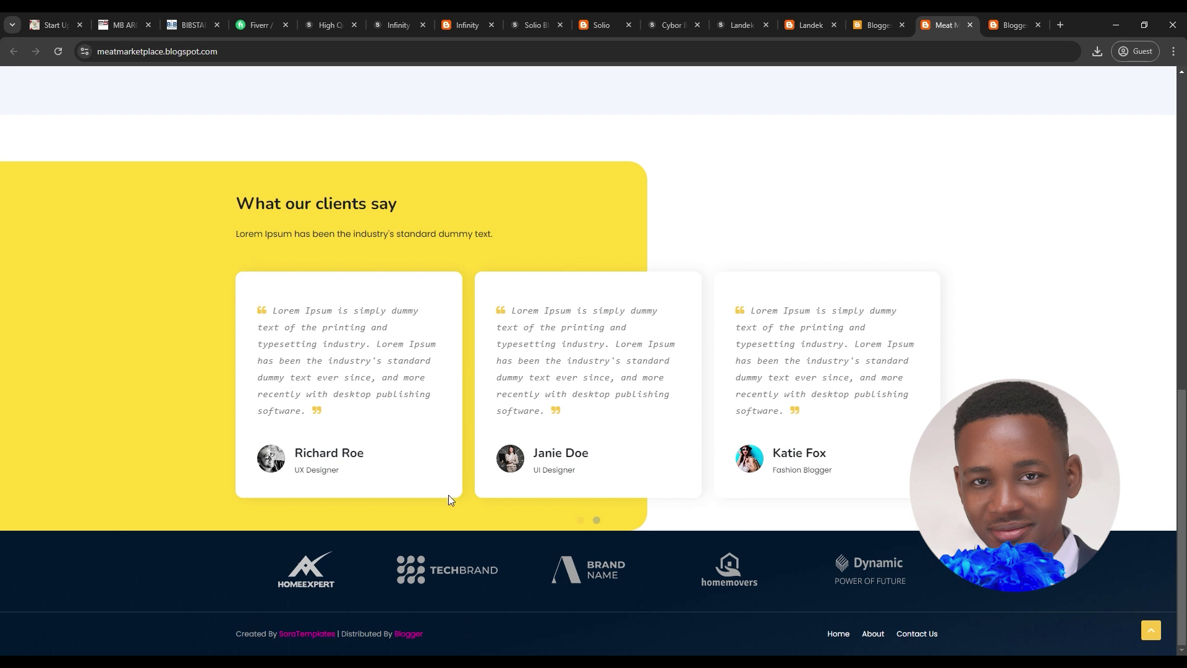
scroll(455, 481, "up", 8)
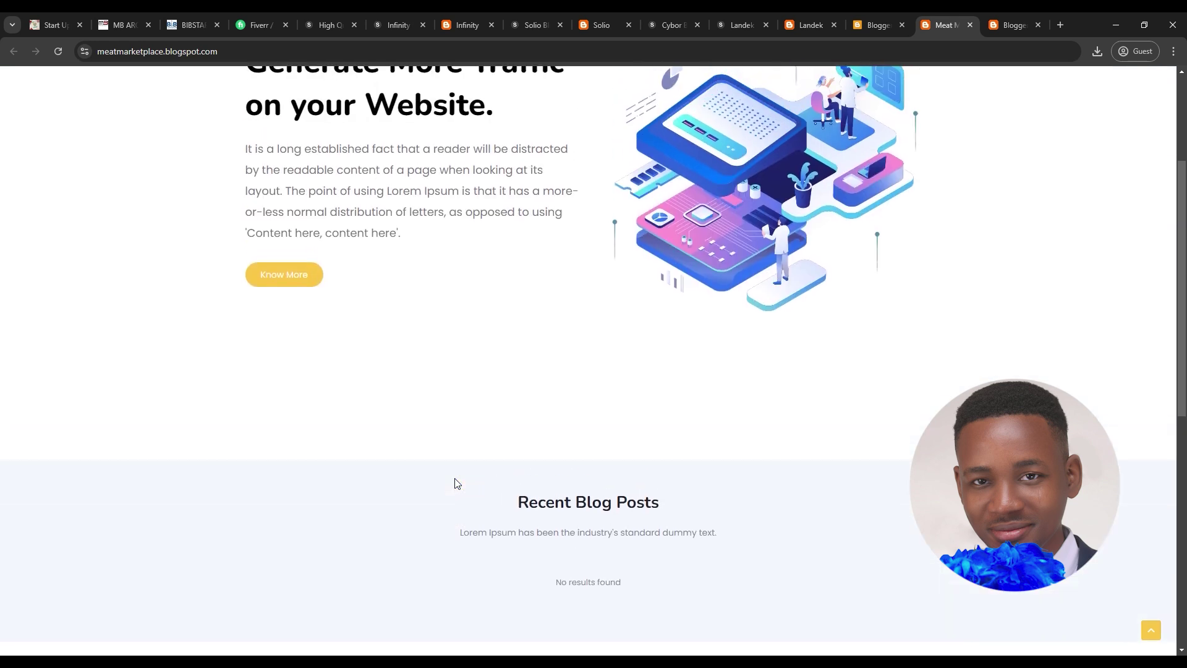
scroll(456, 483, "up", 3)
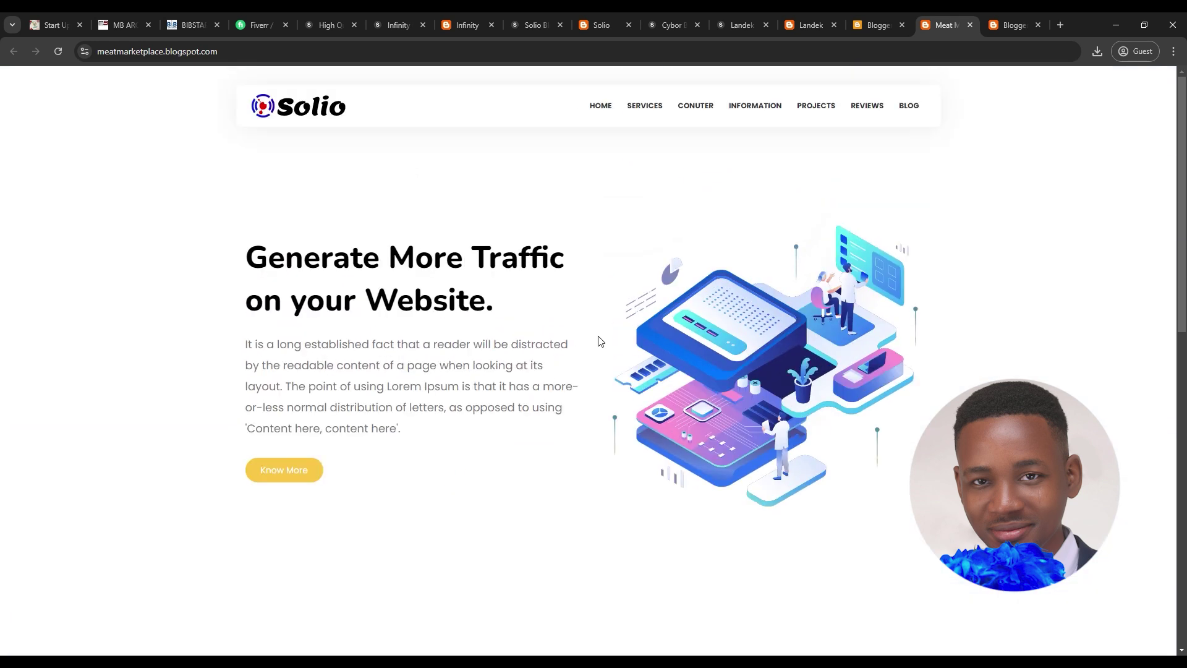
- In the Meat Market blog's layout, delete every item from the Brand Logos link list and save the widget
left_click(874, 26)
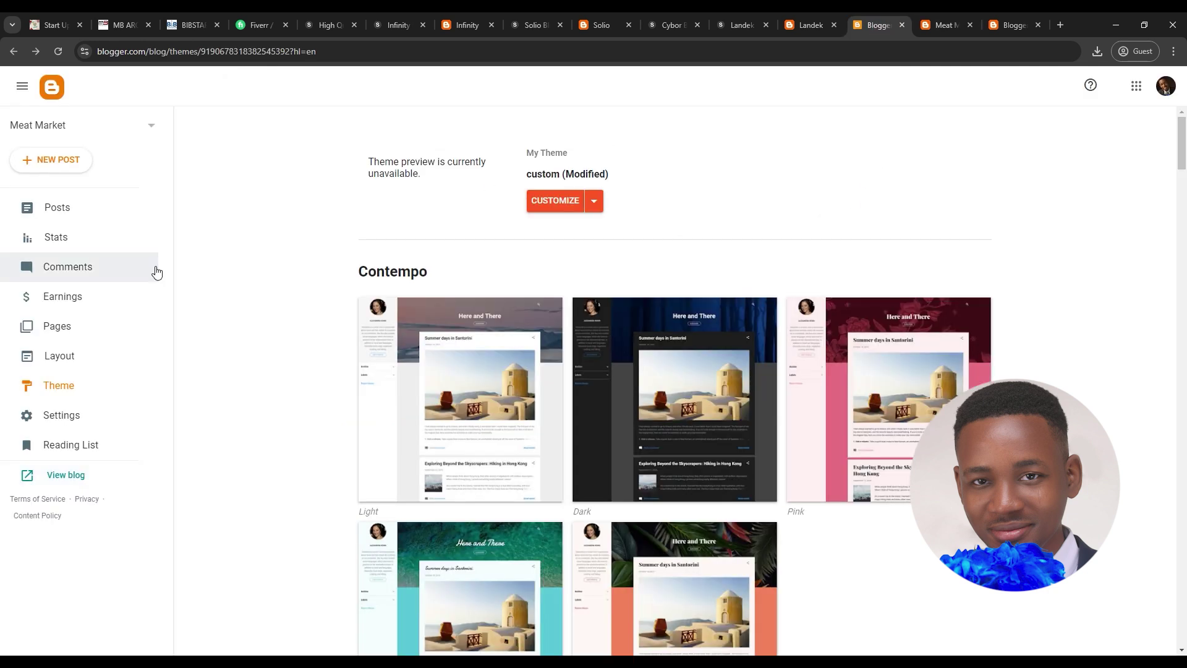
left_click(80, 358)
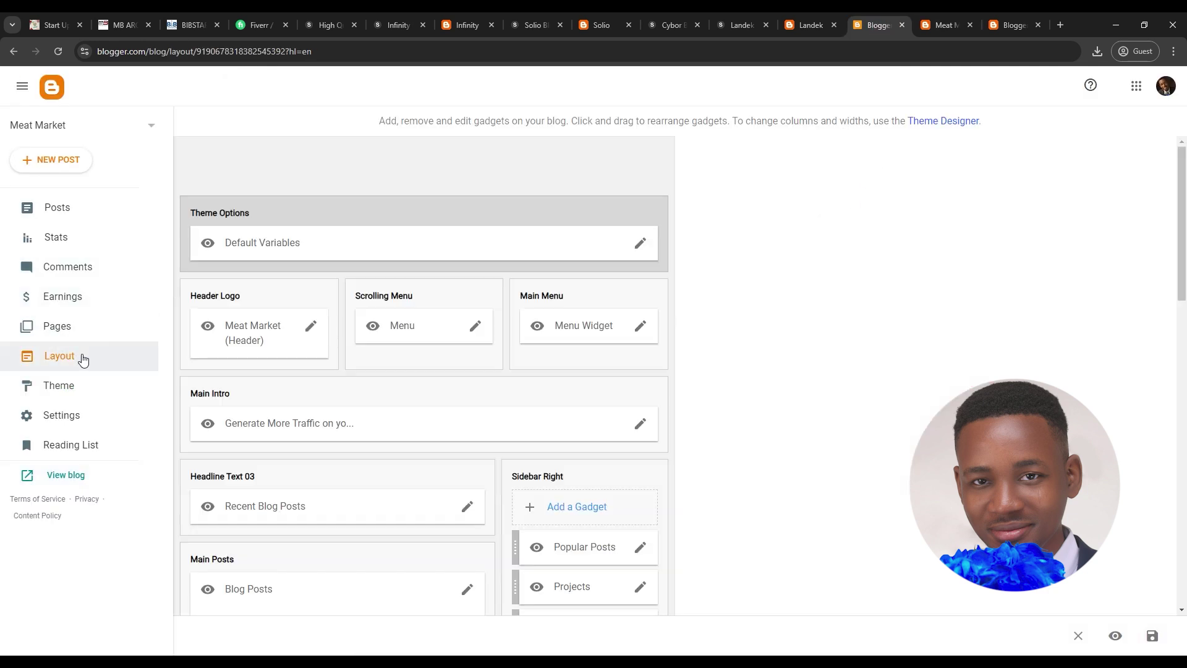
scroll(454, 437, "down", 5)
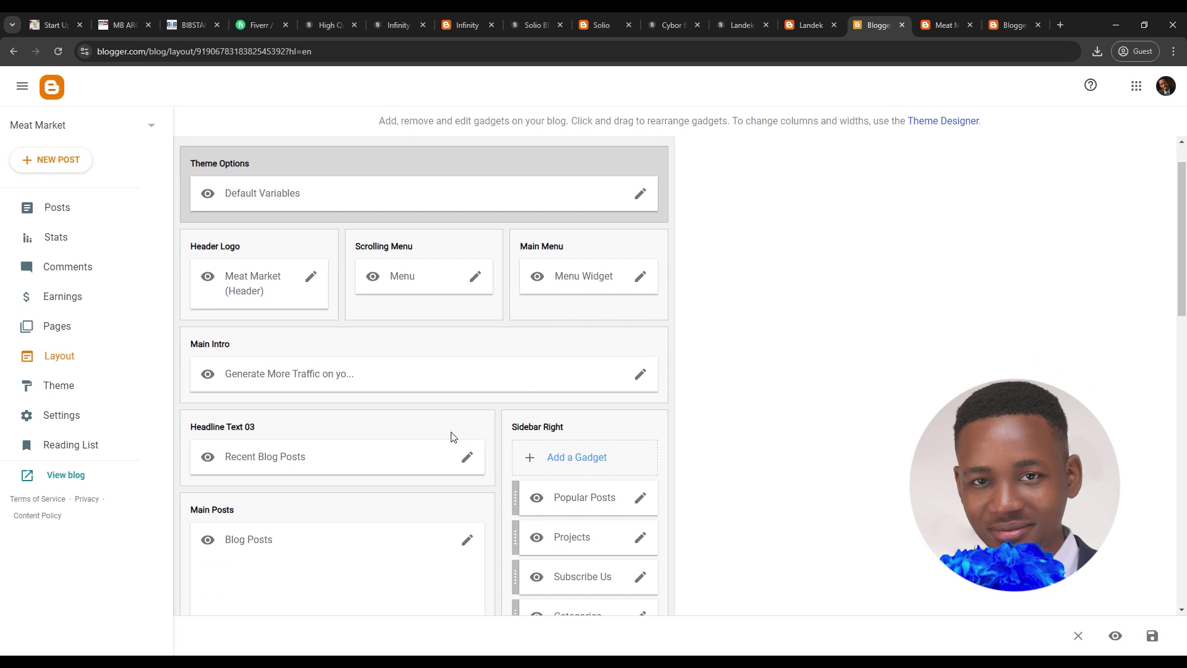
scroll(452, 437, "down", 6)
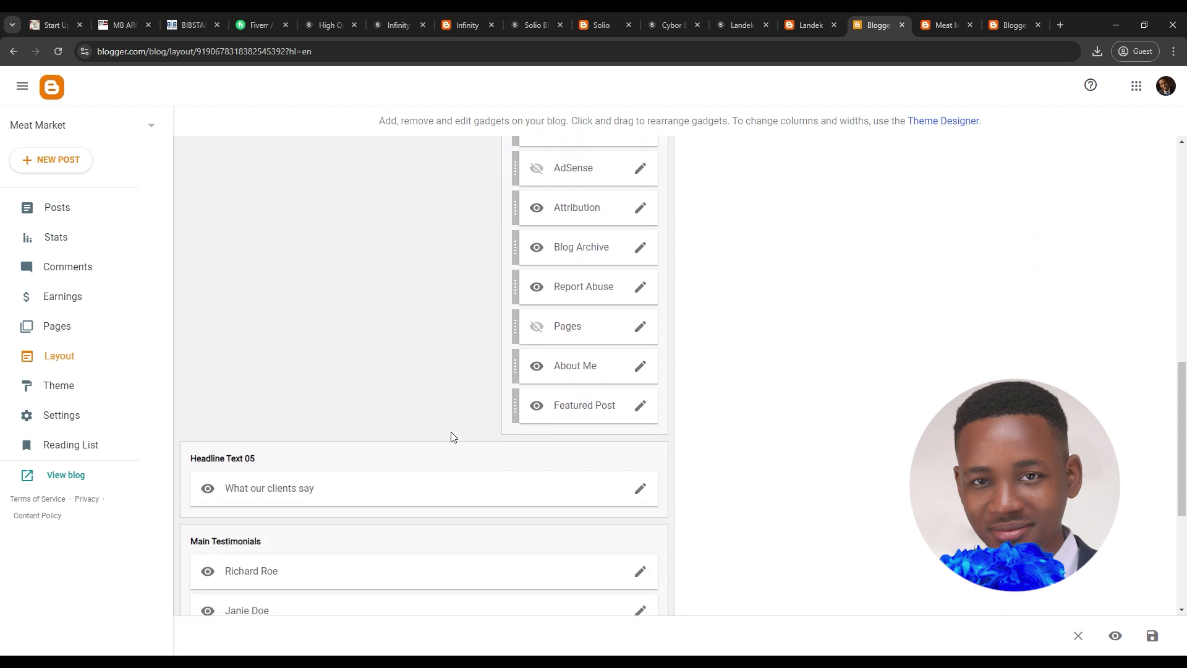
scroll(453, 437, "down", 4)
scroll(453, 437, "down", 1)
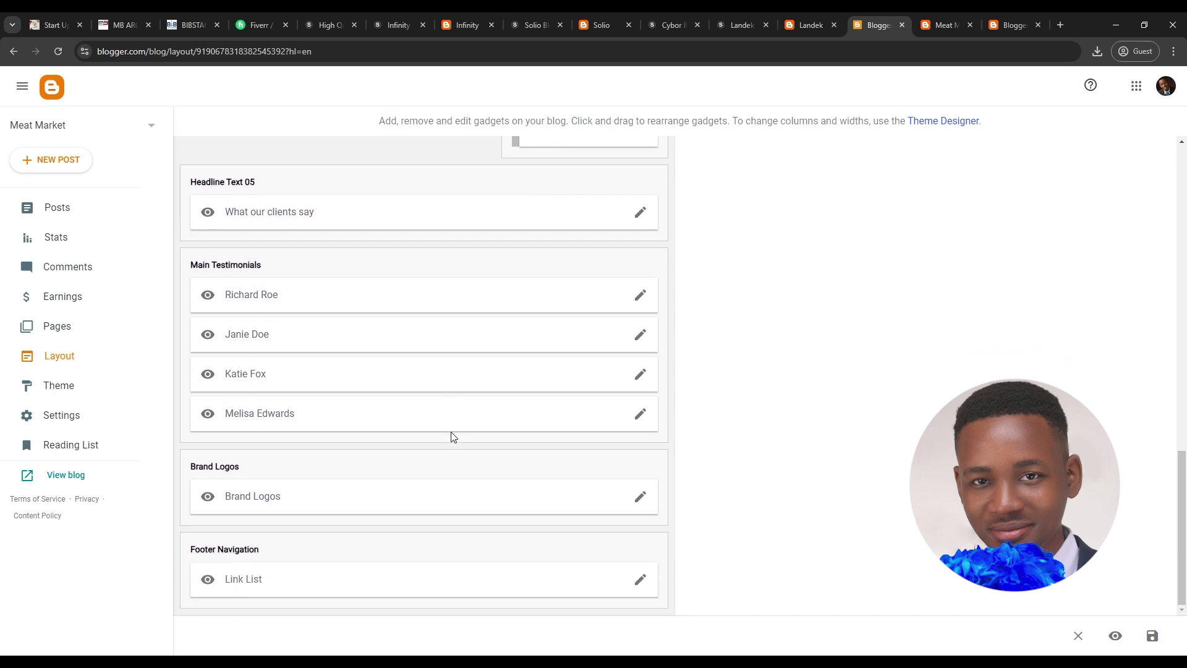
left_click(647, 500)
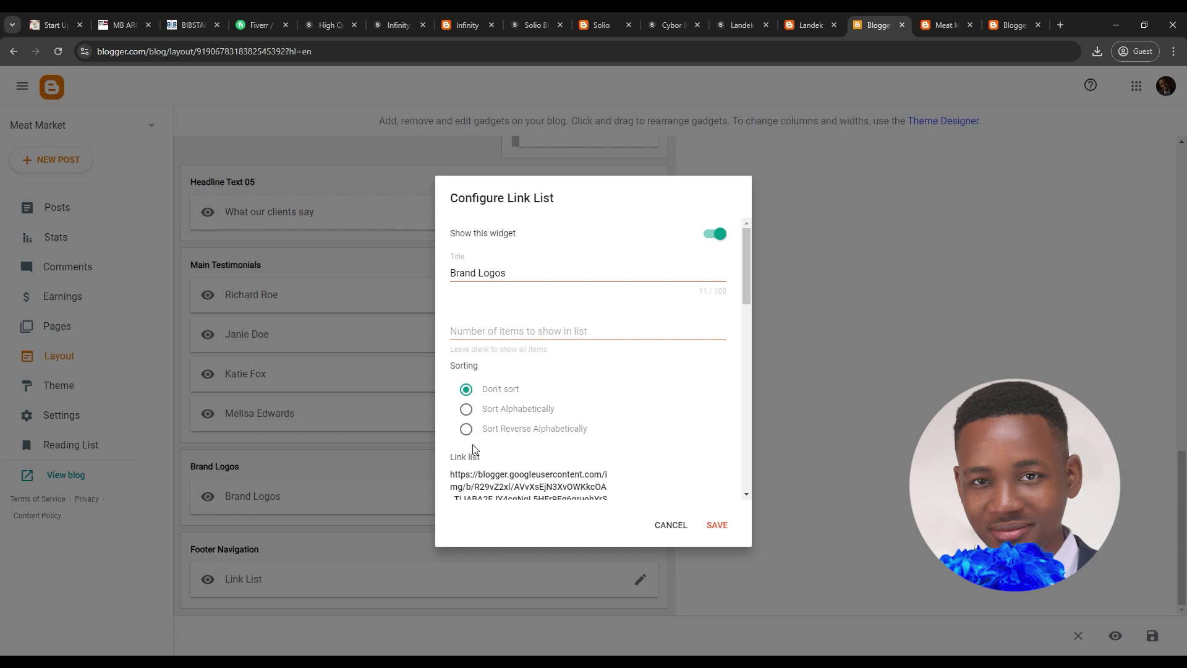
scroll(539, 444, "down", 3)
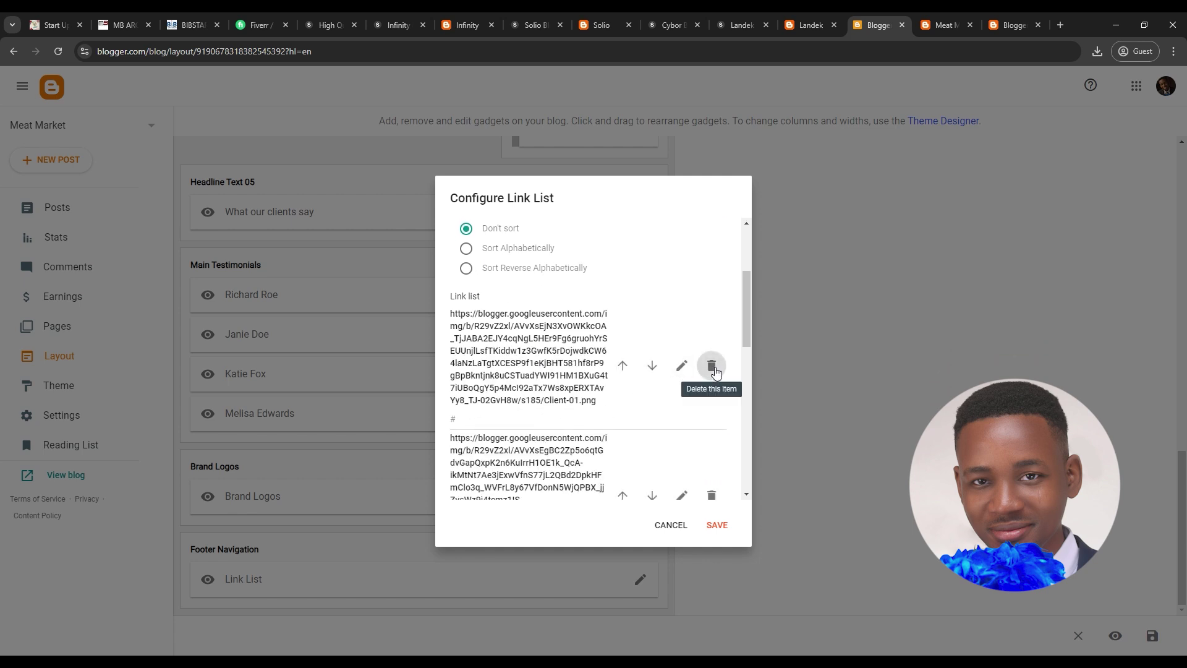
left_click(713, 367)
left_click(714, 371)
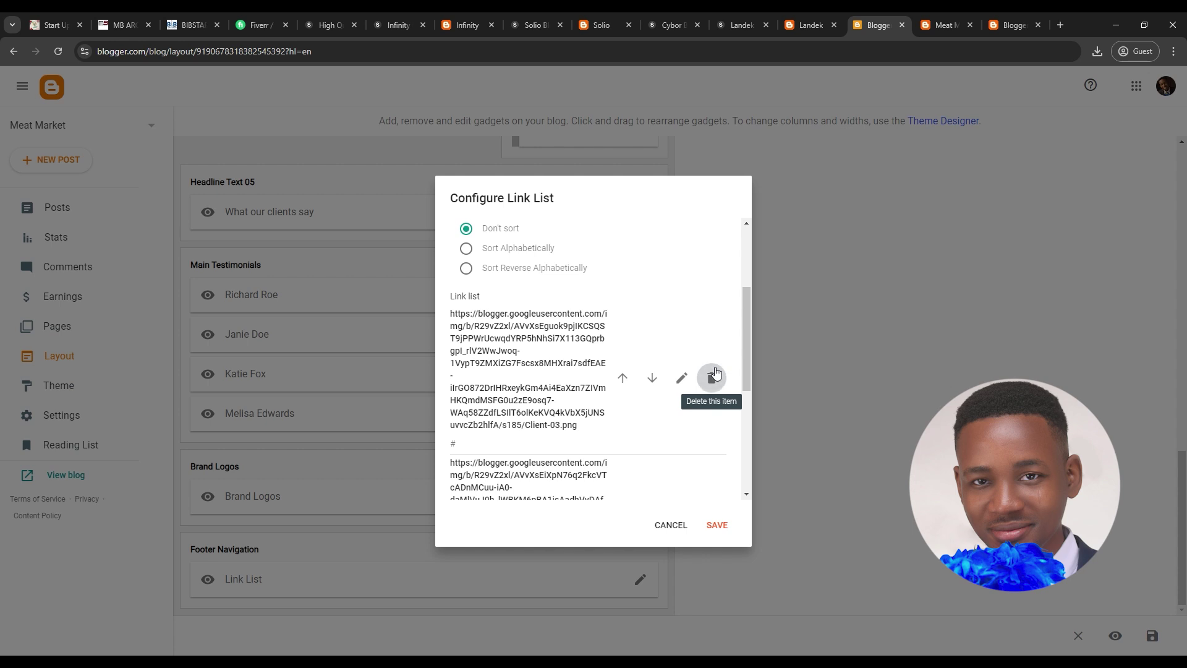
left_click(714, 371)
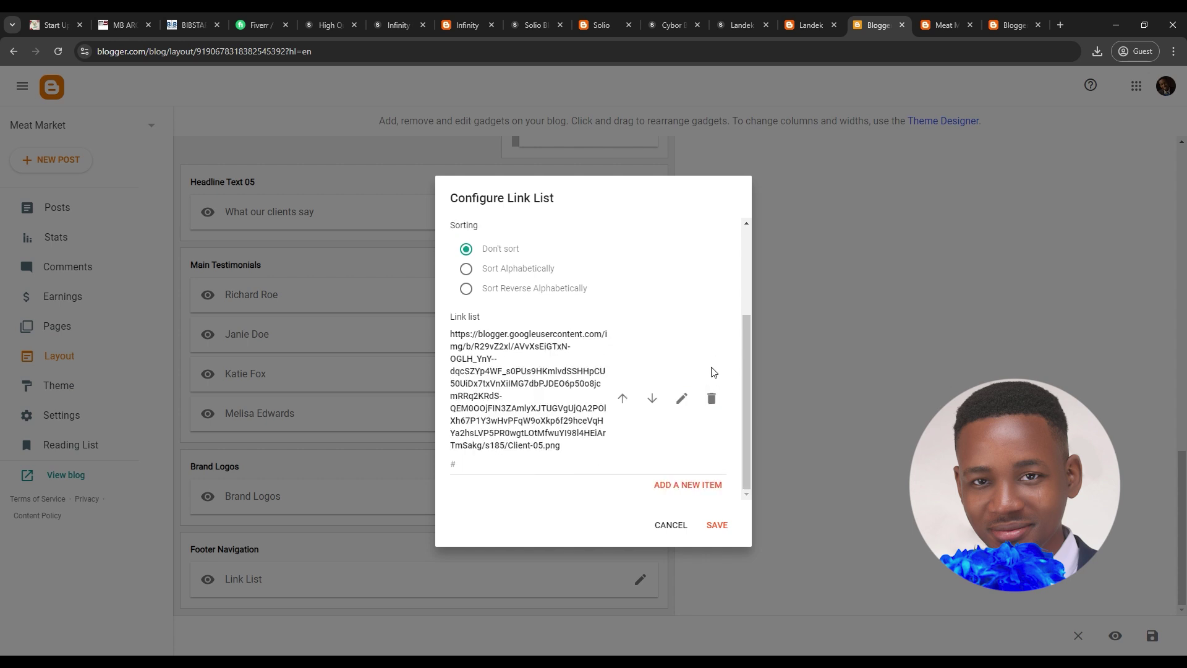
left_click(711, 399)
left_click(693, 527)
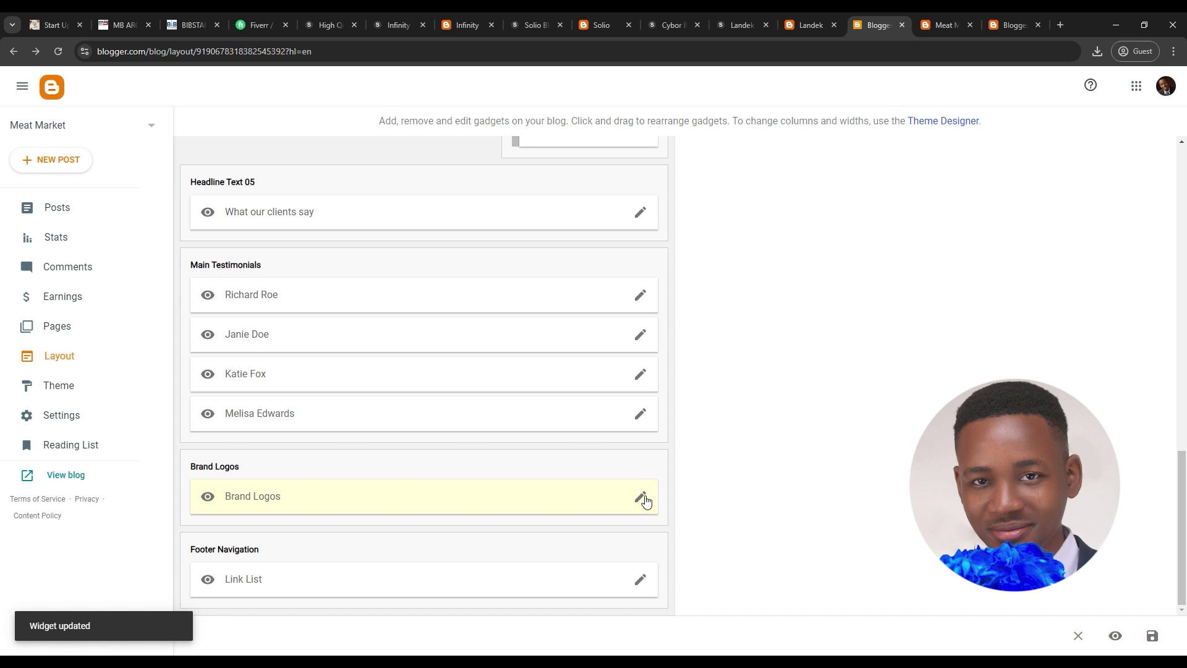
- Hide the Brand Logos widget from the blog and save its configuration
left_click(641, 498)
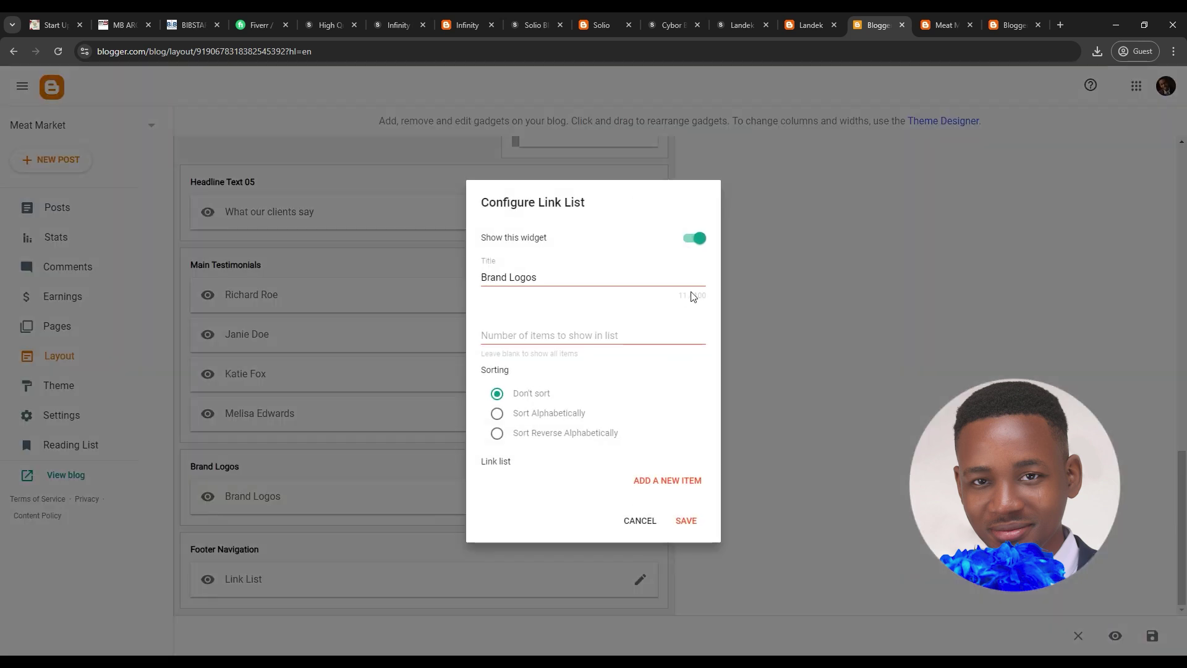
left_click(695, 241)
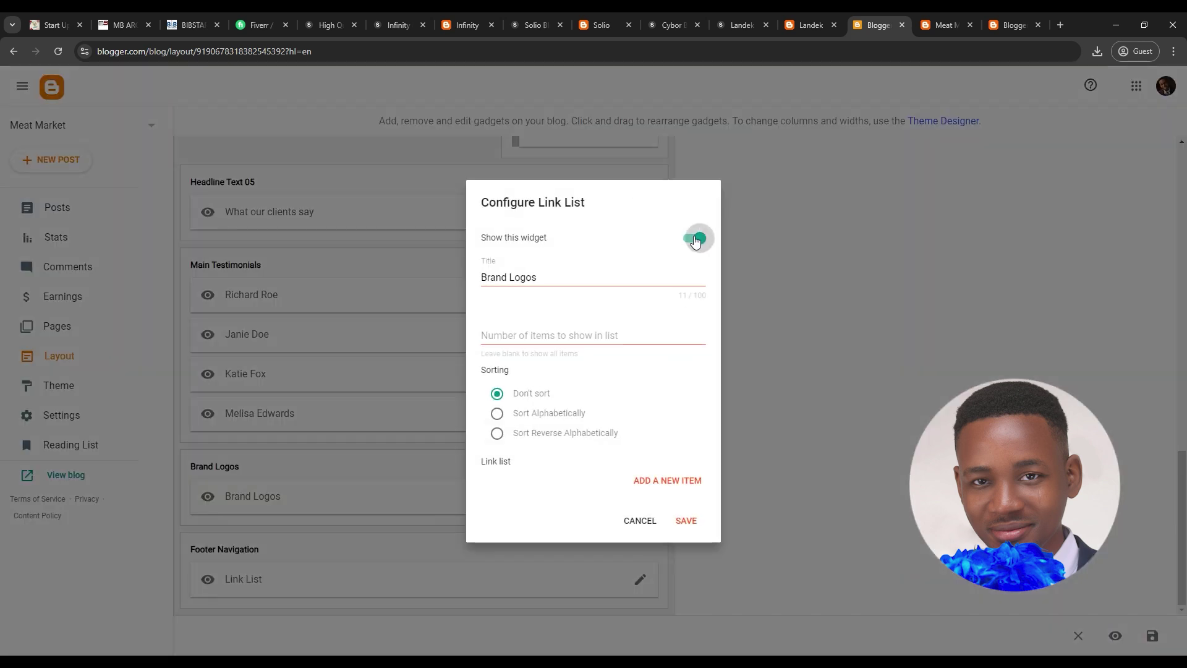
left_click(687, 521)
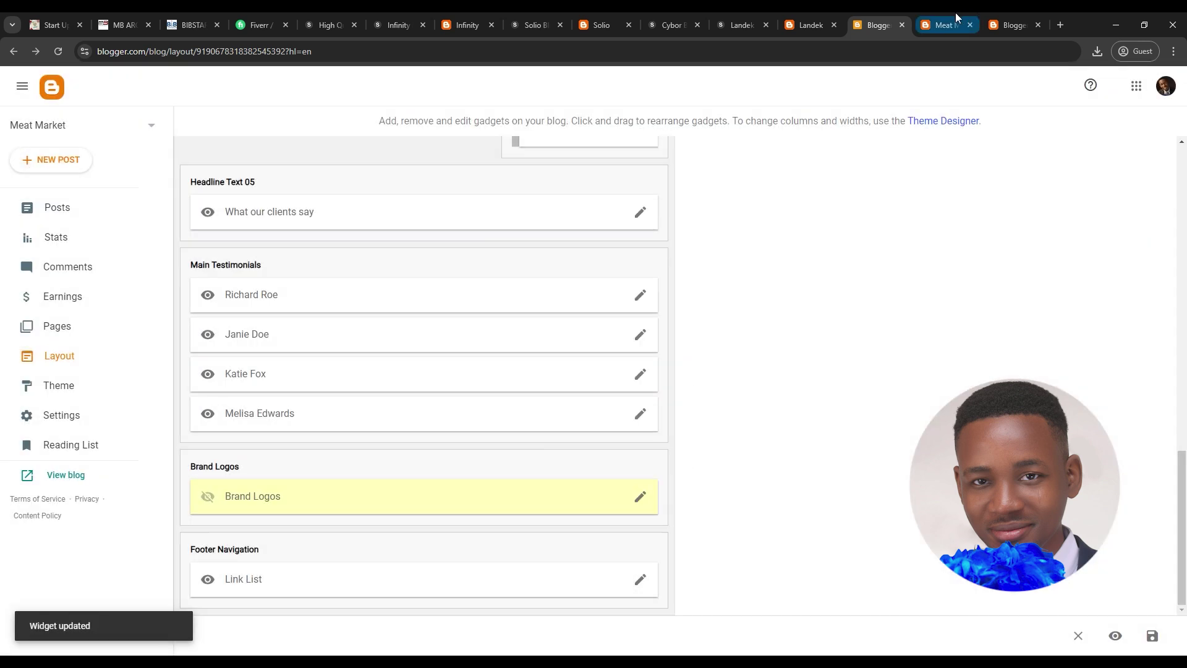
- Reload the live blog and check the brand logo strip above its footer
left_click(955, 14)
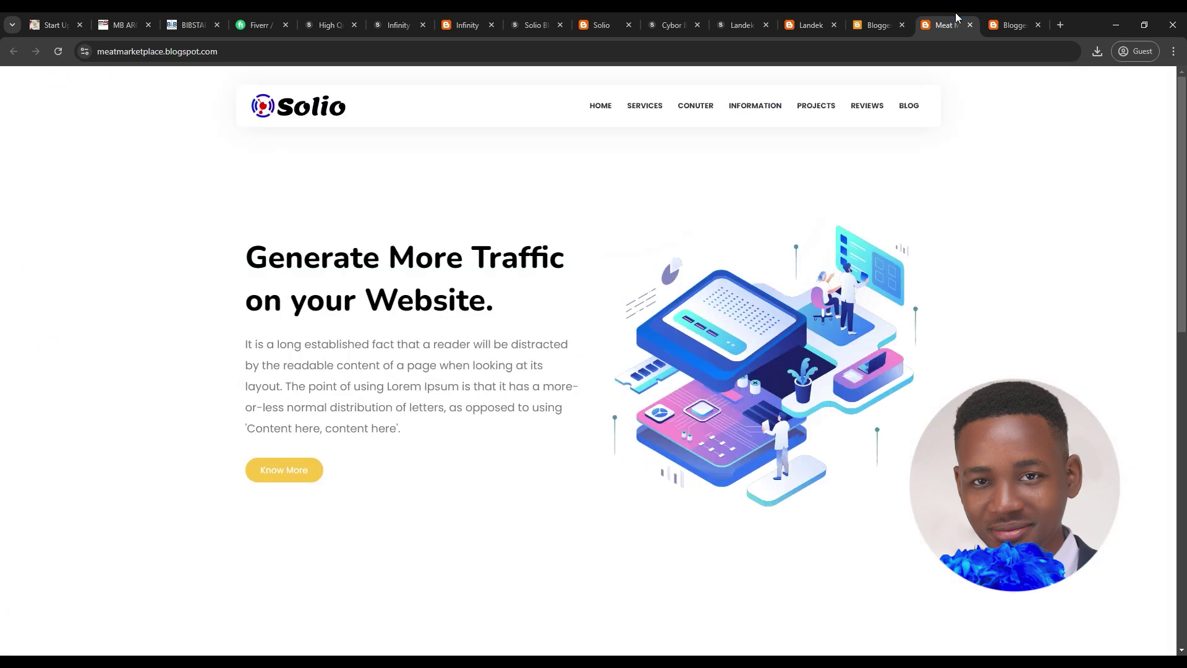
scroll(656, 329, "down", 10)
scroll(658, 334, "down", 3)
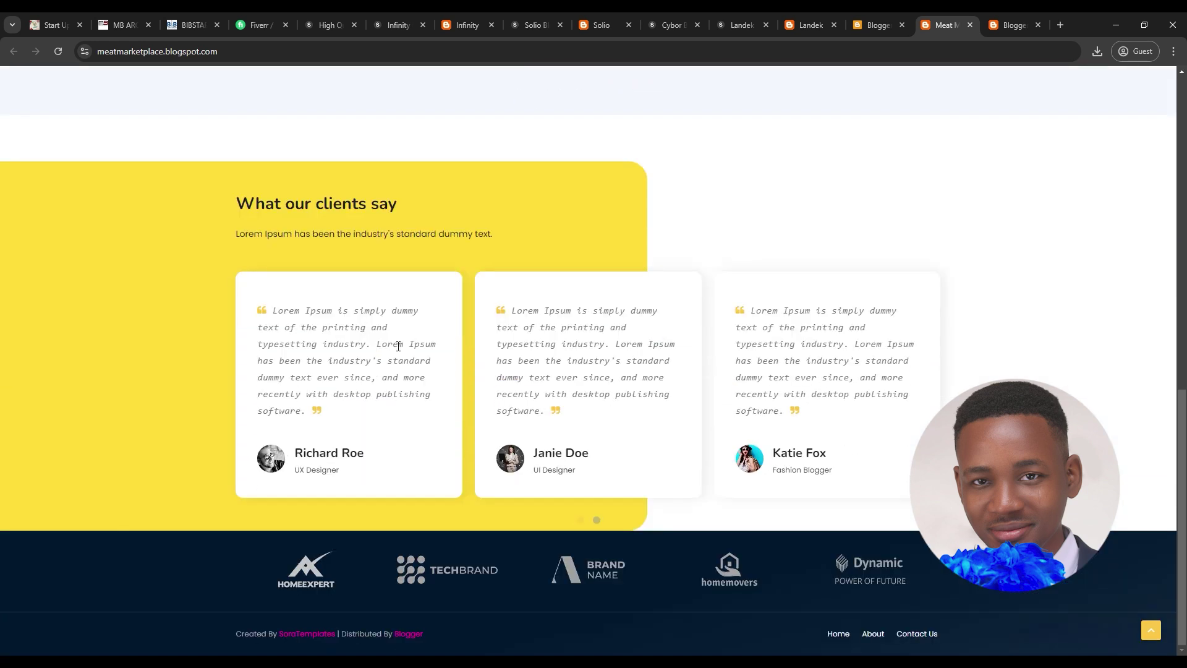
left_click(58, 51)
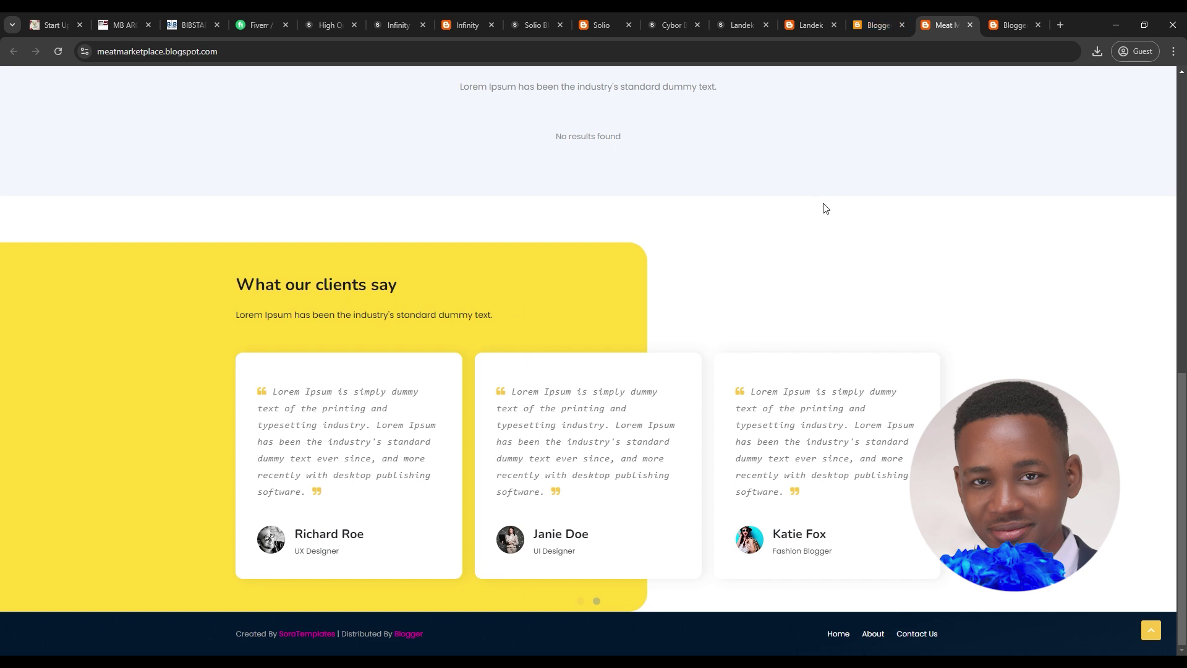
- In the blog's layout, replace the first main testimonial's image with Logo.png uploaded from the computer
left_click(890, 19)
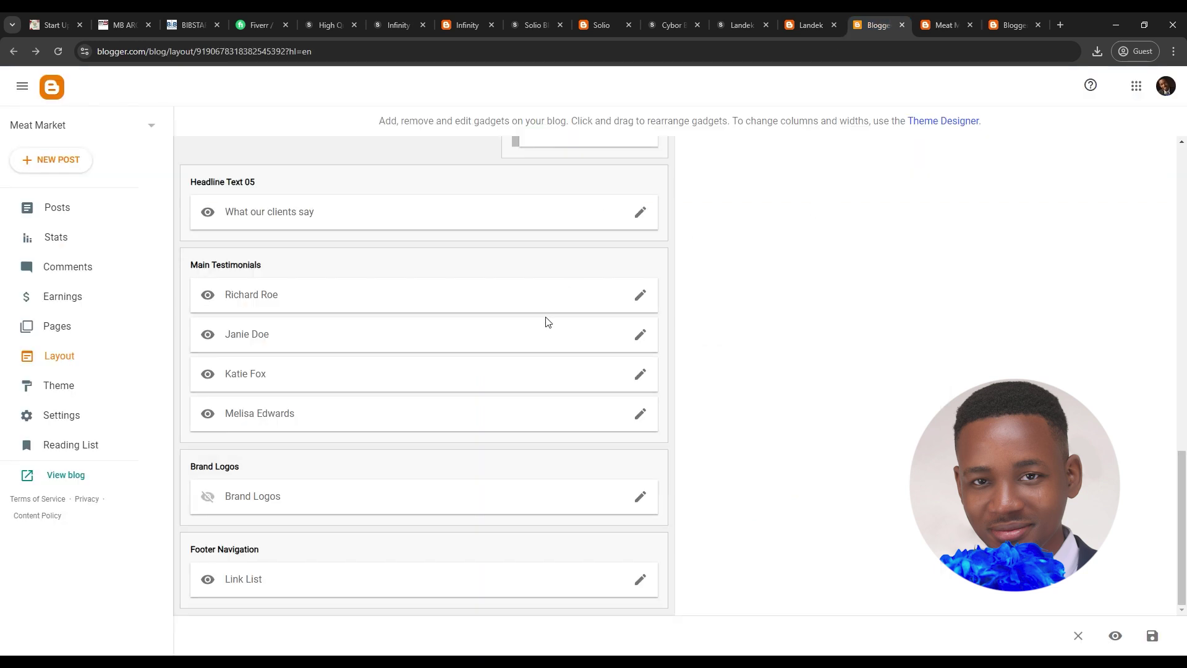
scroll(517, 560, "up", 1)
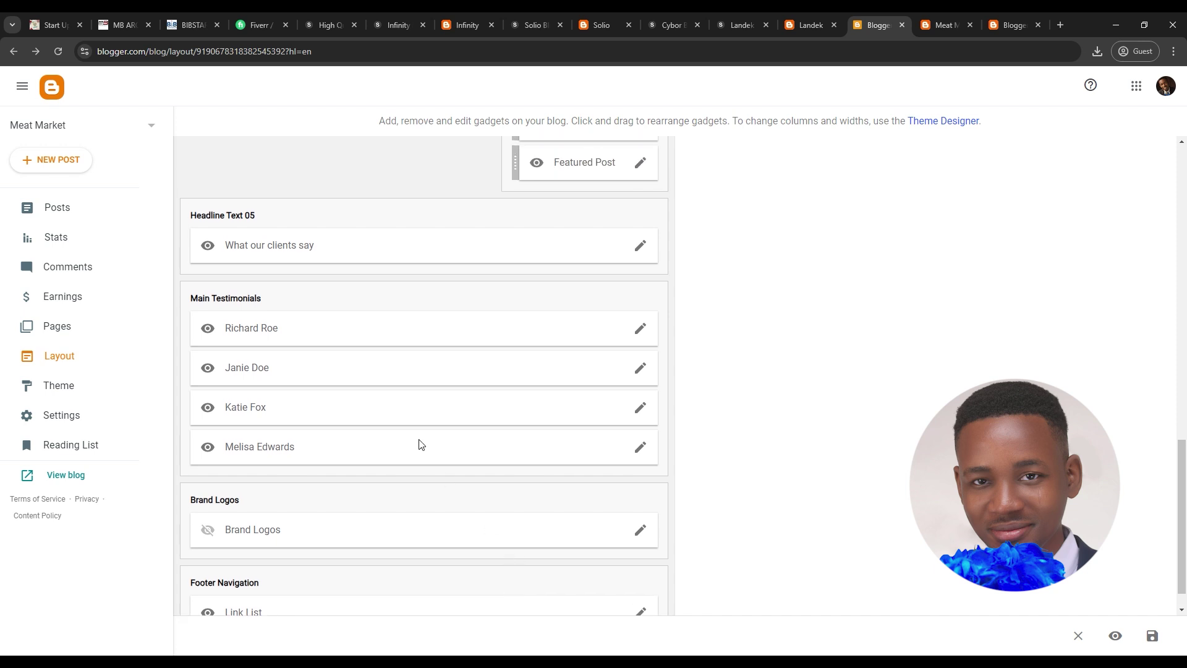
left_click(643, 331)
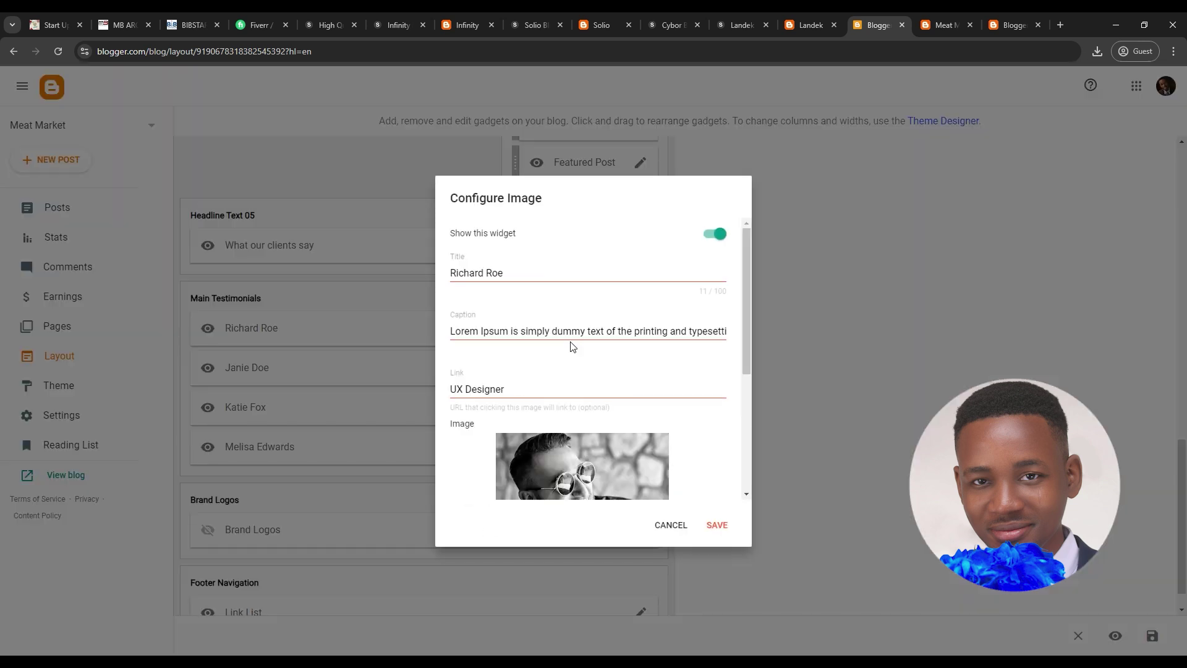
scroll(596, 428, "down", 2)
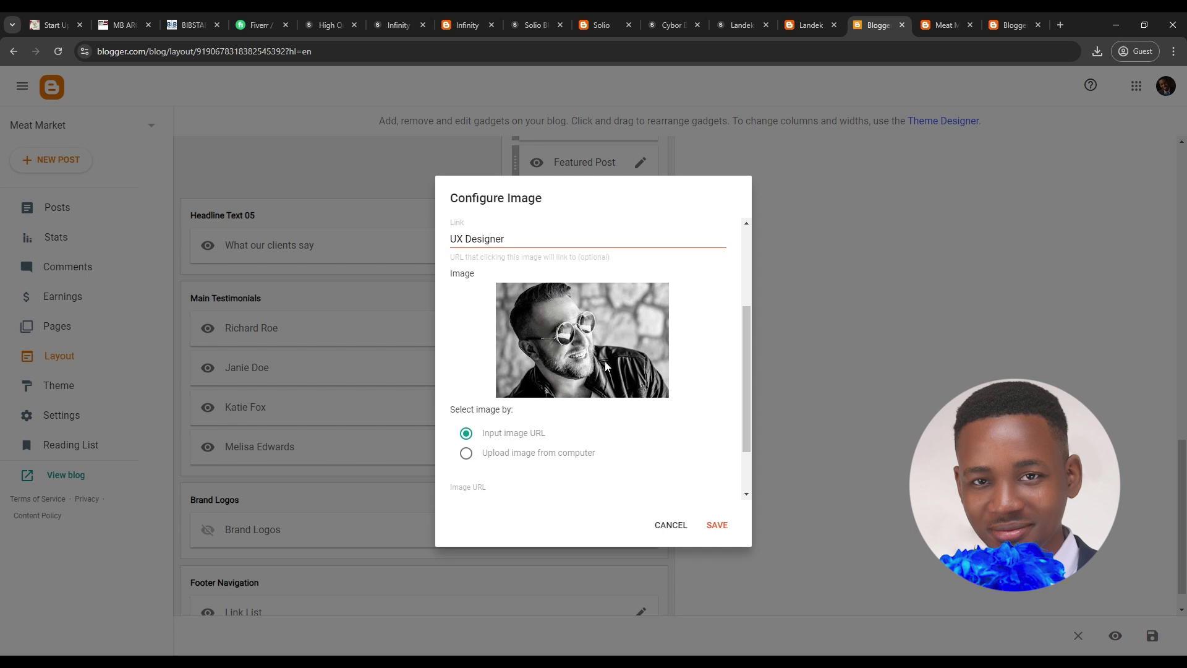
left_click(468, 454)
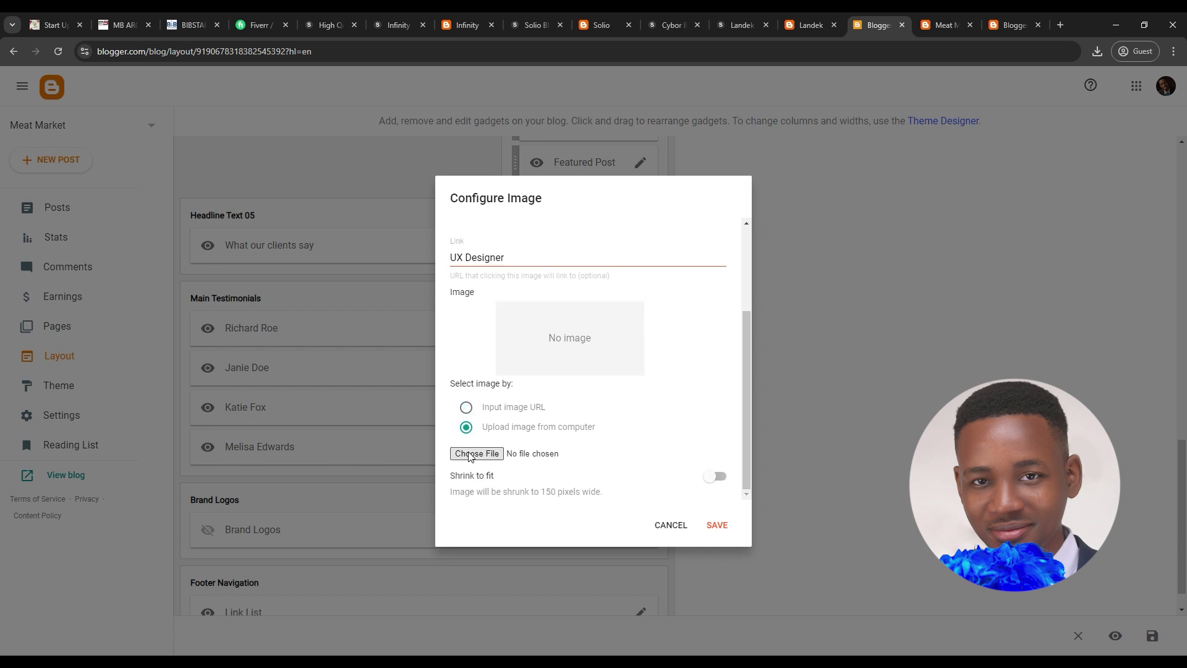
left_click(476, 454)
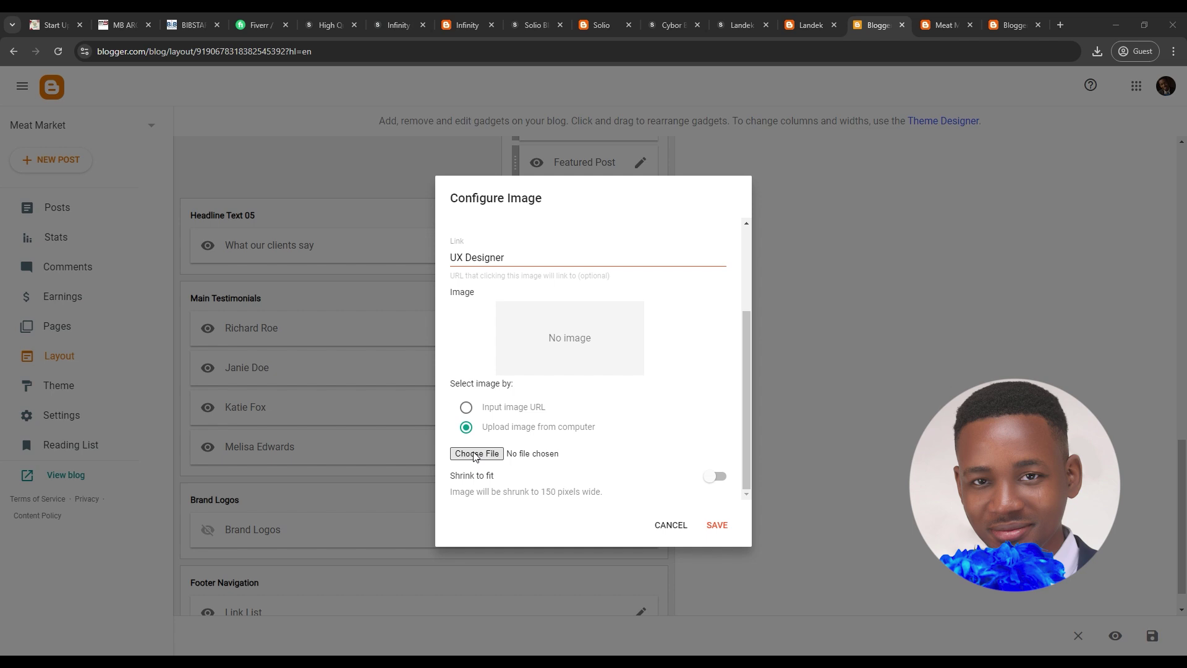
double_click(435, 141)
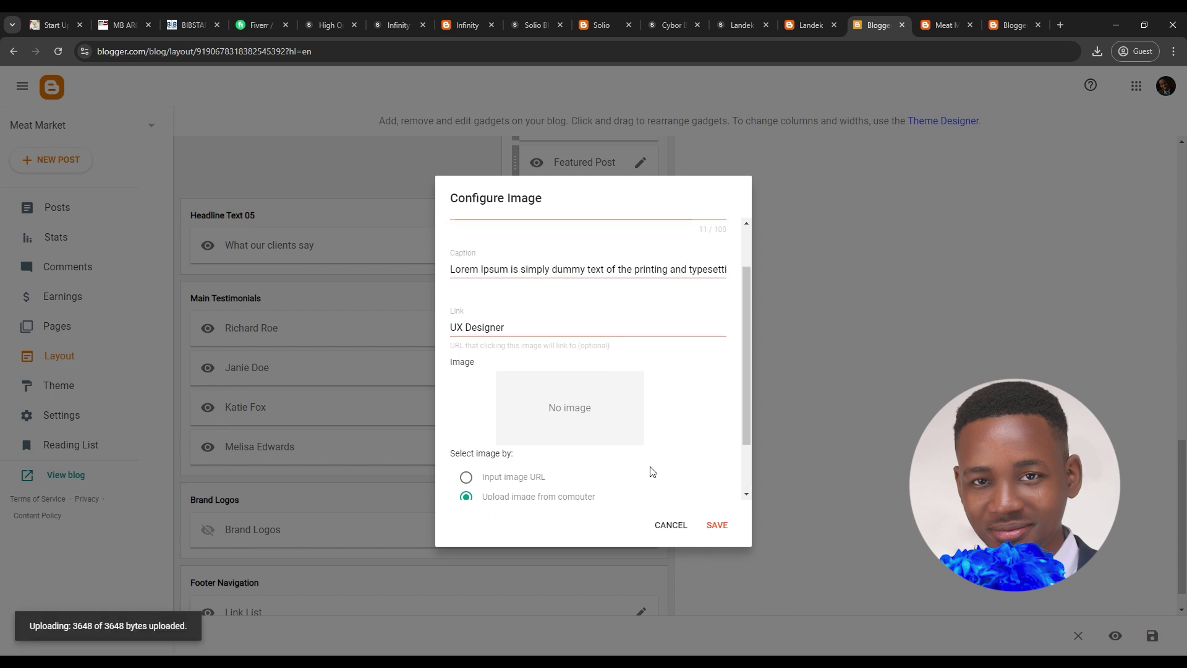
- Set the first testimonial's caption to "This is so great" followed by a long run of x's, save the widget, and return to the live blog
left_click(546, 272)
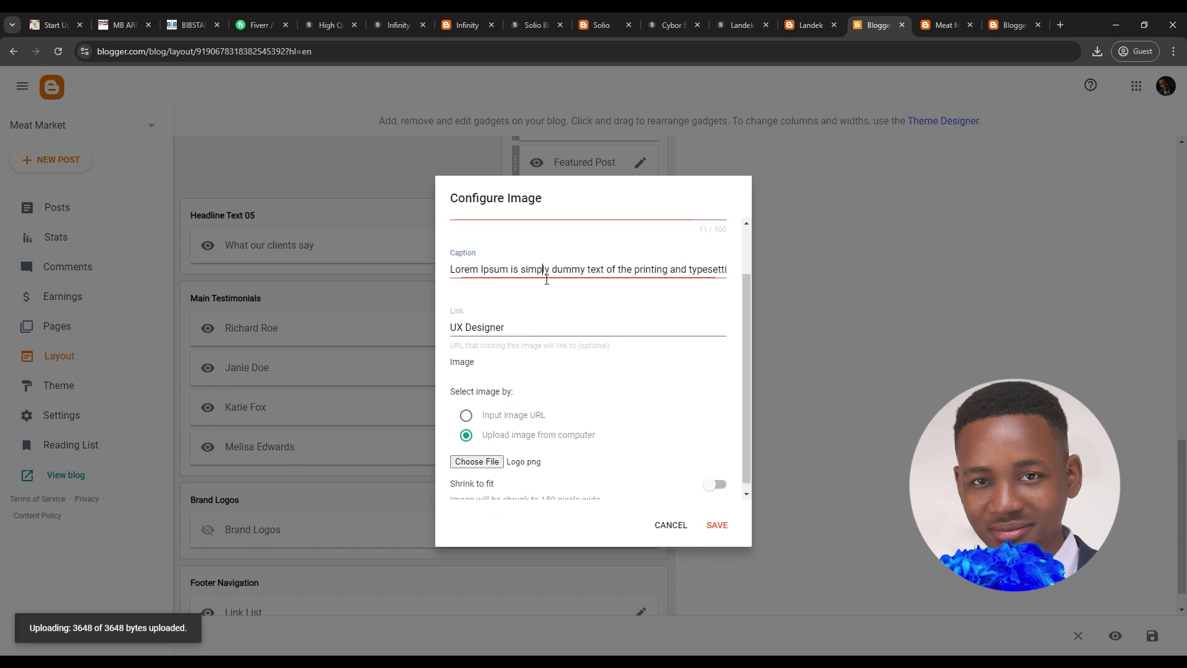
key("ctrl+a")
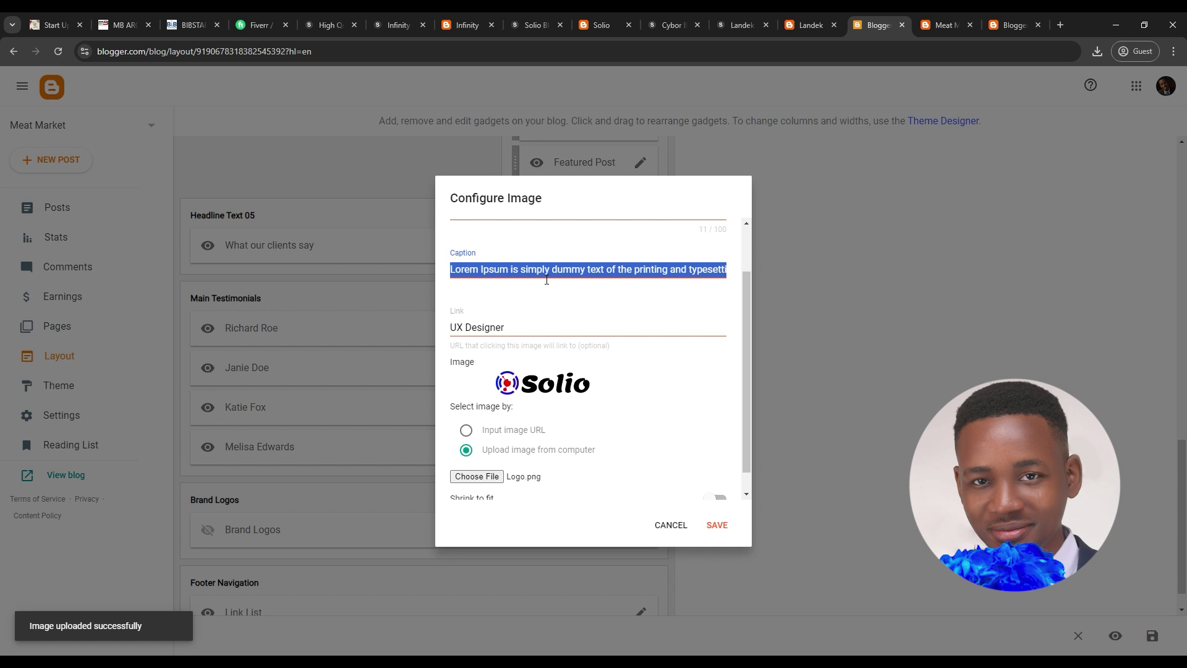
type("This is so great")
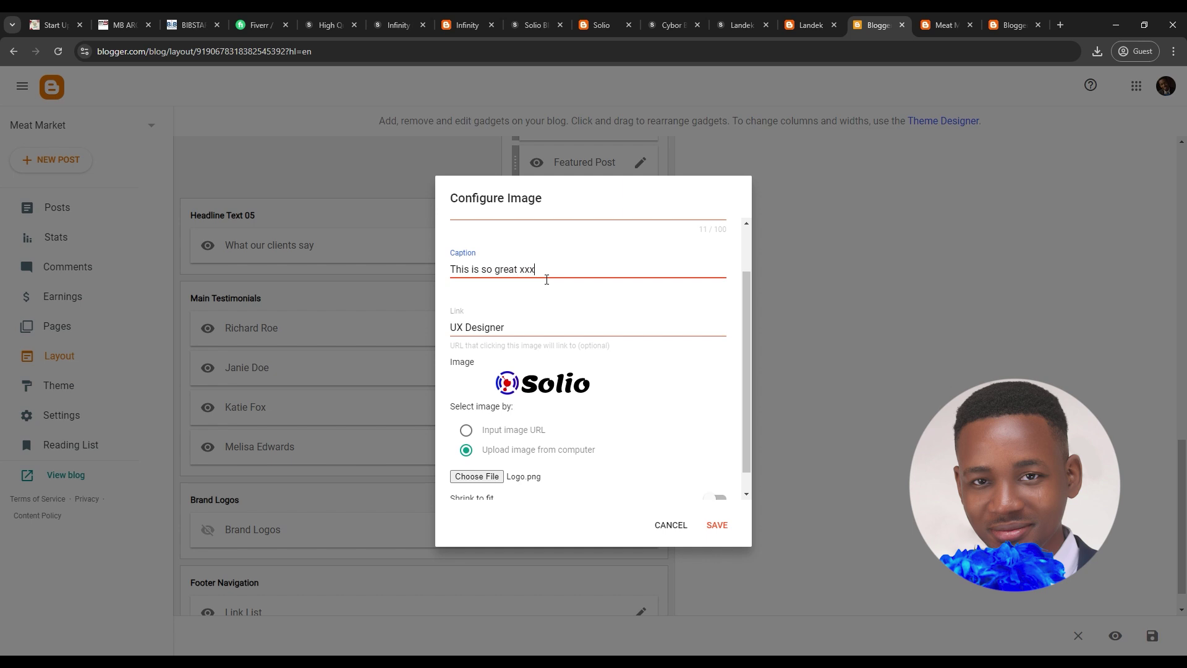
type("xxxxxxxxxxxxxxxxxxxxxxxxxxxxxxxxxxxxxxxxxxxxxxxxxxxxxxxxxxxxxxxxxxxxxx")
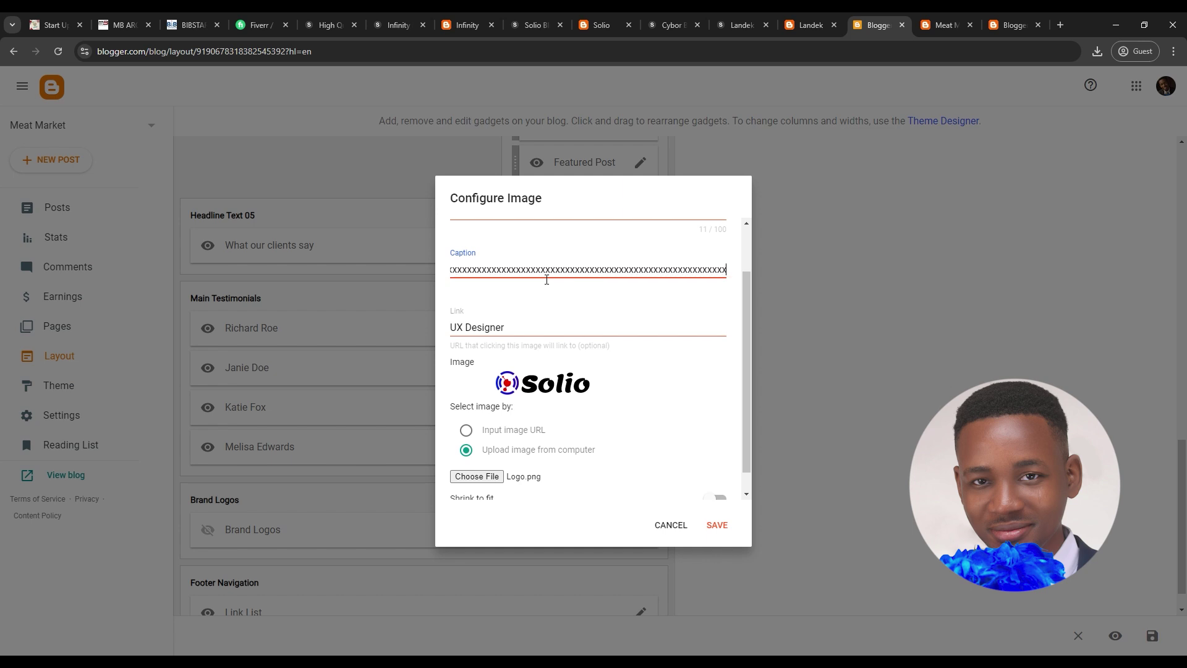
scroll(614, 403, "down", 1)
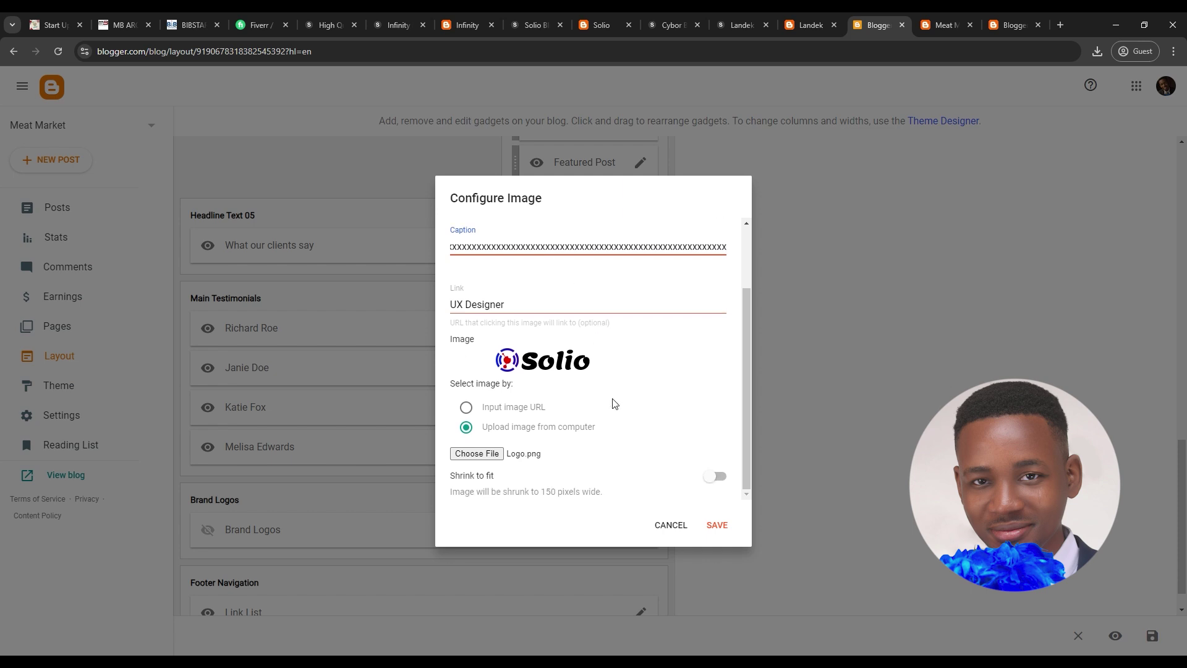
left_click(525, 308)
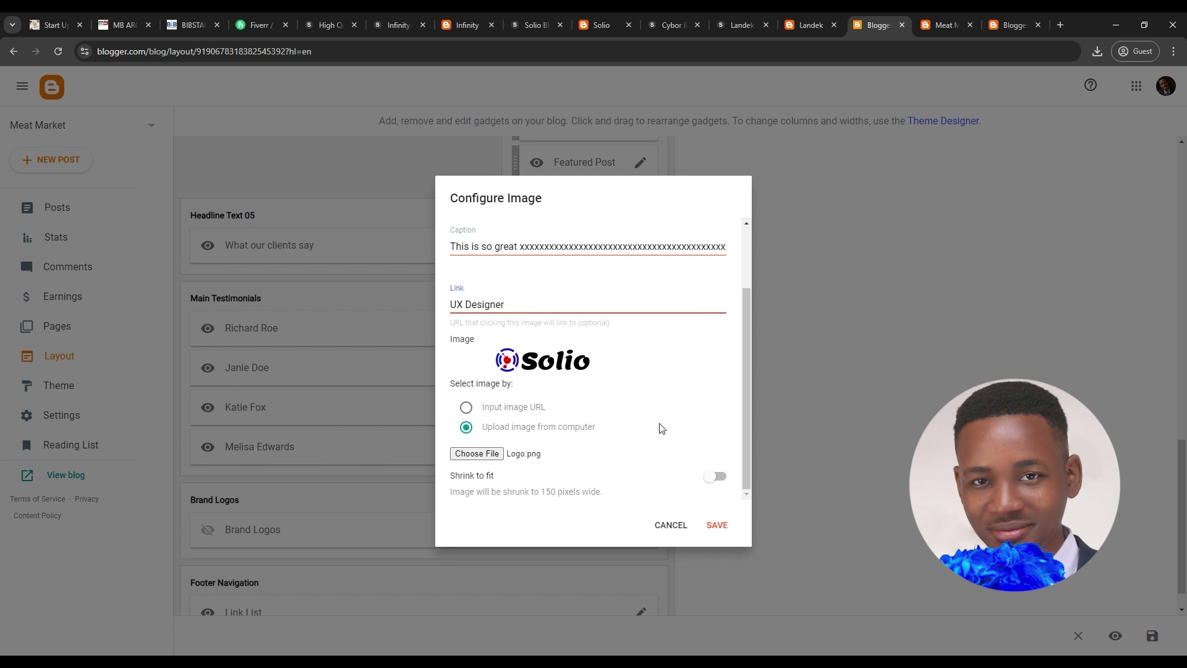
left_click(717, 525)
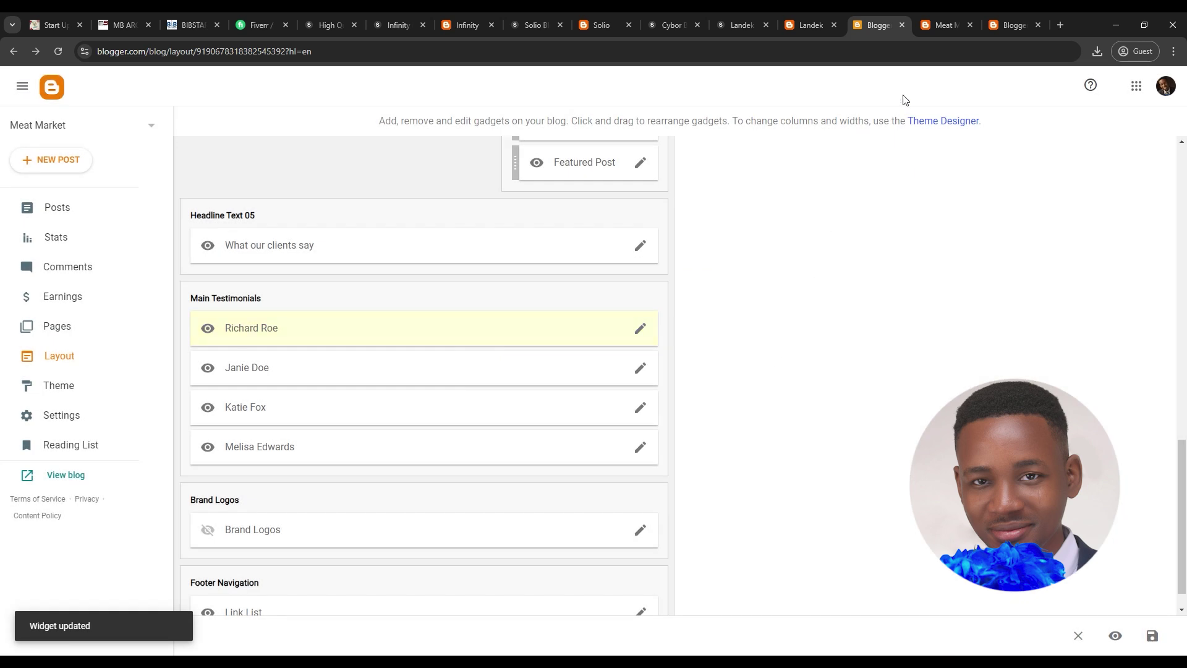
left_click(939, 26)
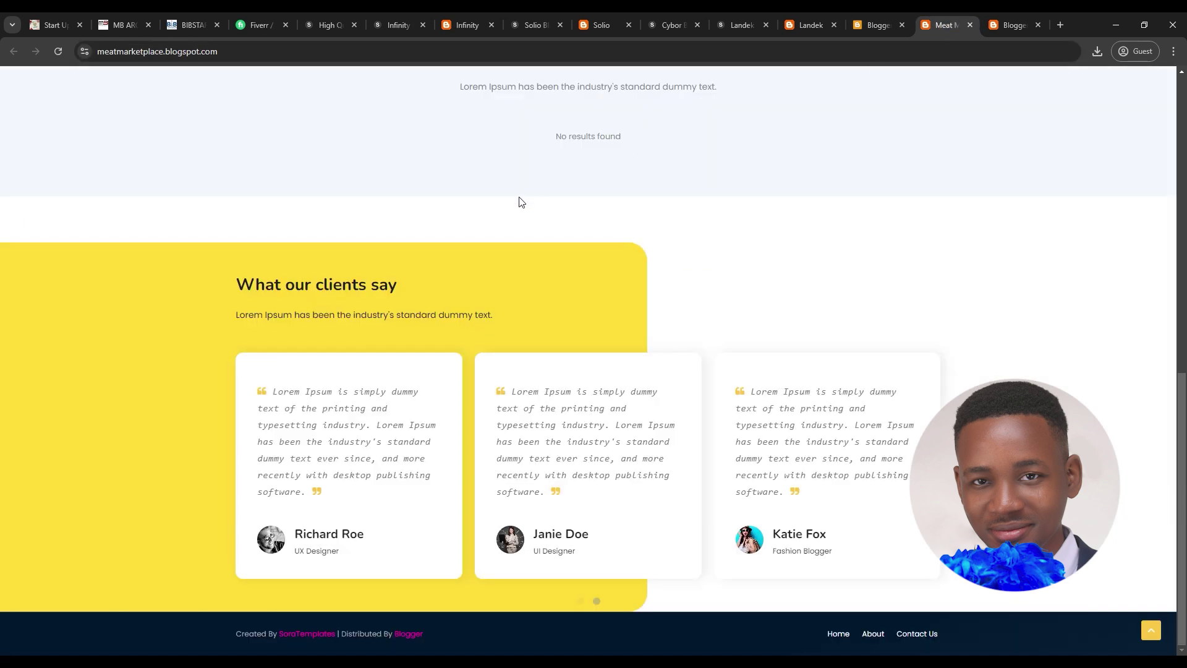
- Reload the live blog and check the updated first testimonial and the intro section at the page's start
left_click(58, 52)
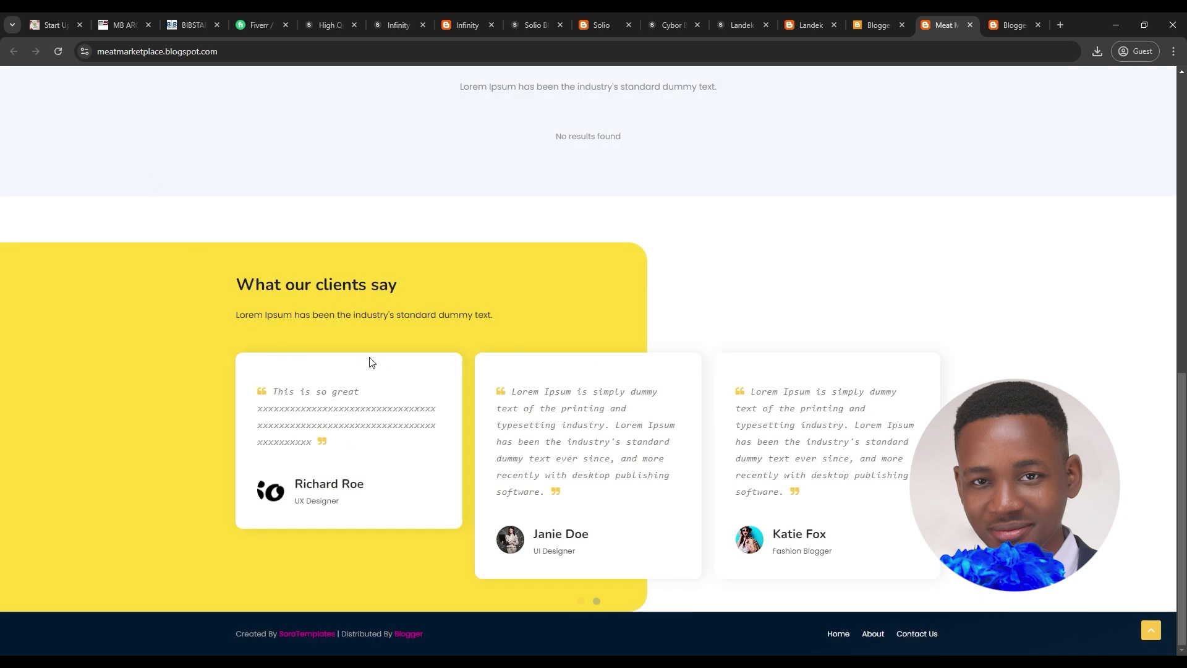
scroll(377, 361, "up", 3)
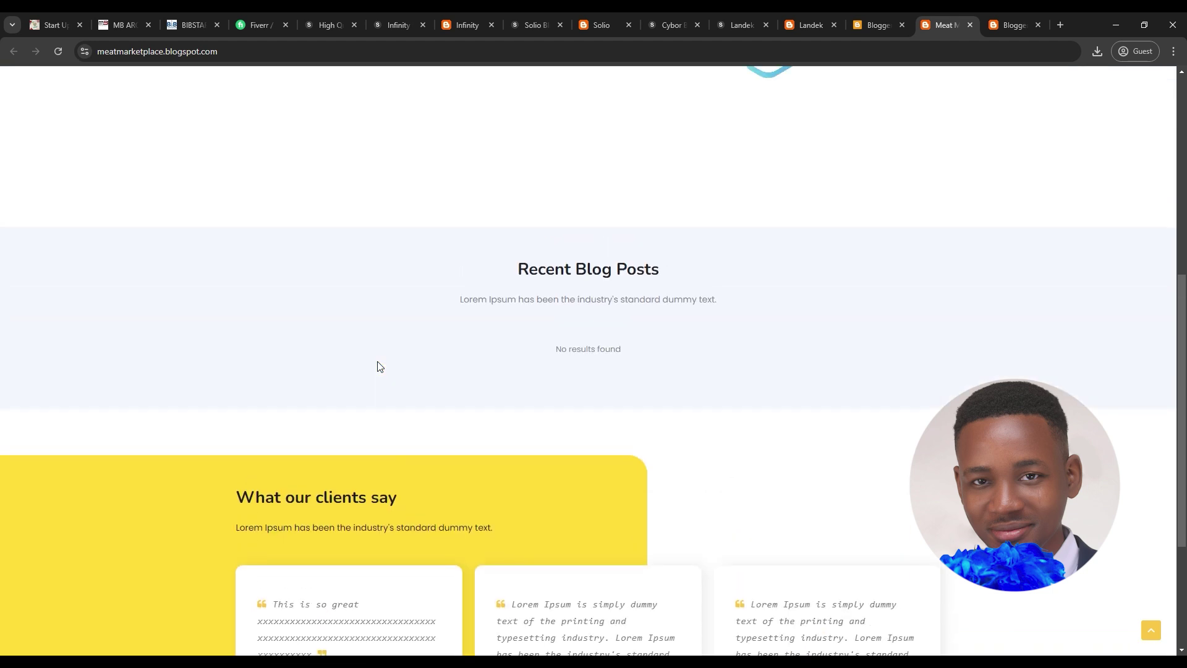
scroll(380, 366, "up", 7)
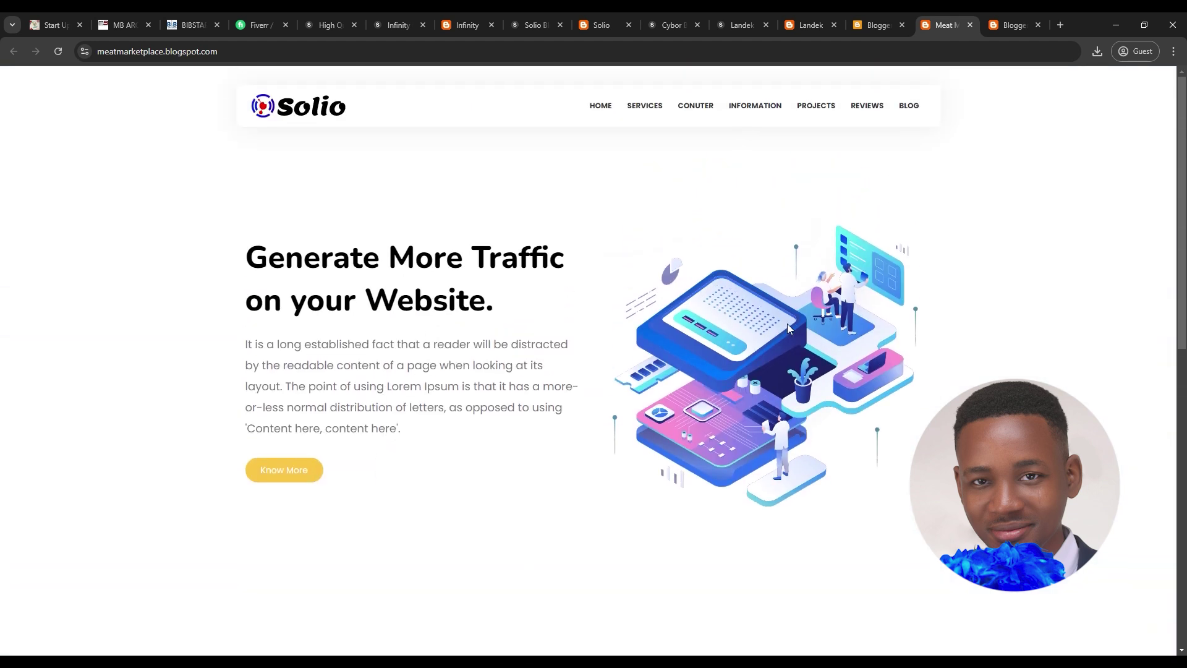
- Examine the link and image source options of the Main Intro widget in the Meat Market layout, and close it without saving
left_click(874, 23)
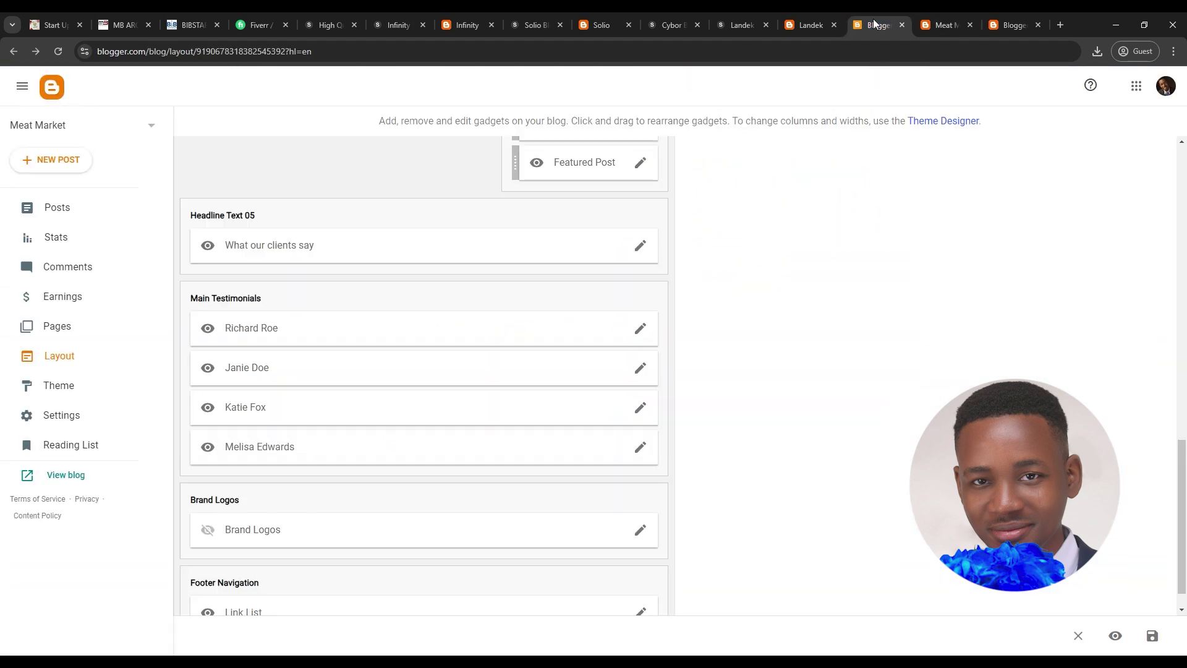
scroll(569, 305, "up", 10)
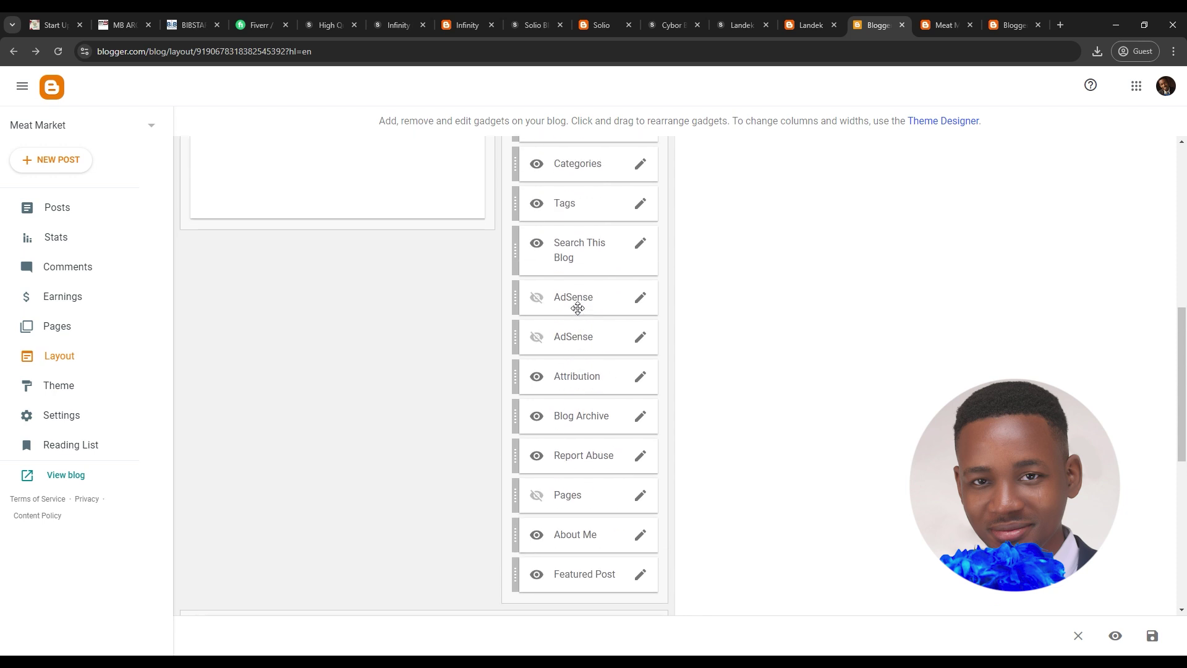
scroll(578, 307, "up", 5)
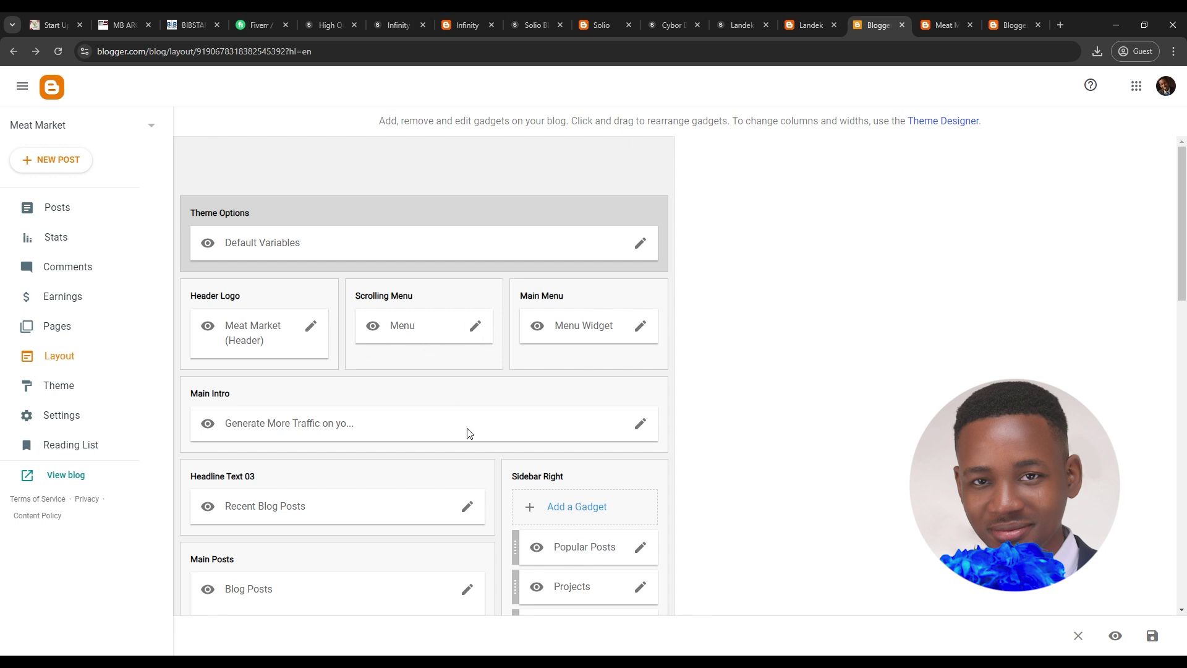
left_click(641, 431)
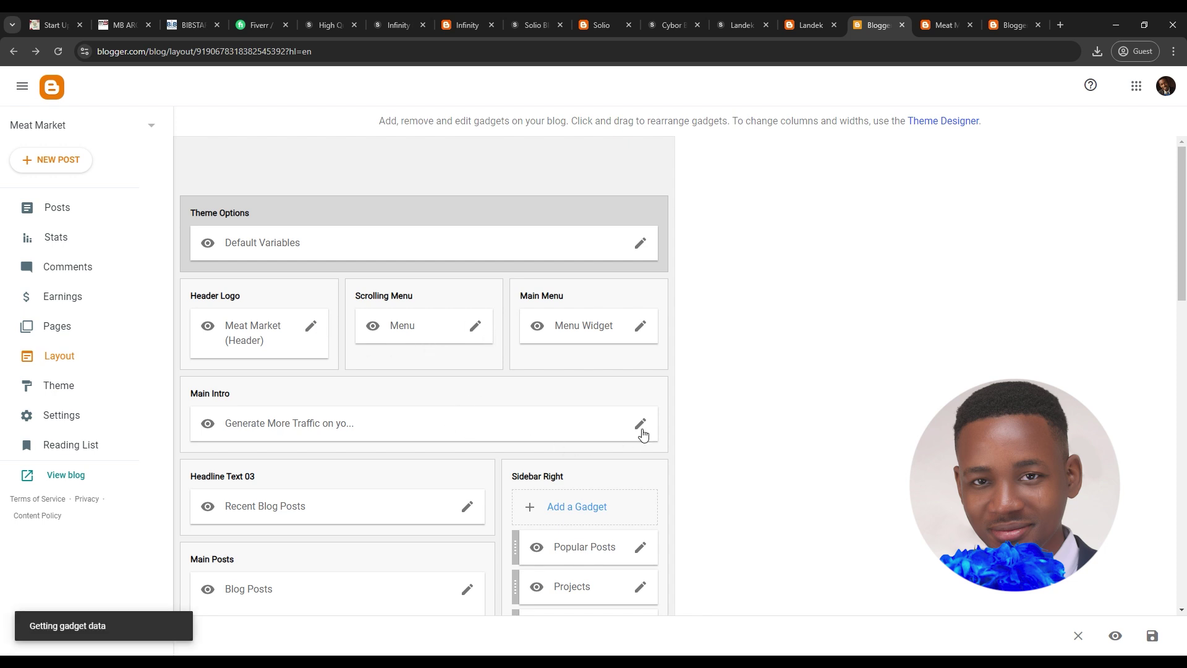
scroll(632, 405, "down", 2)
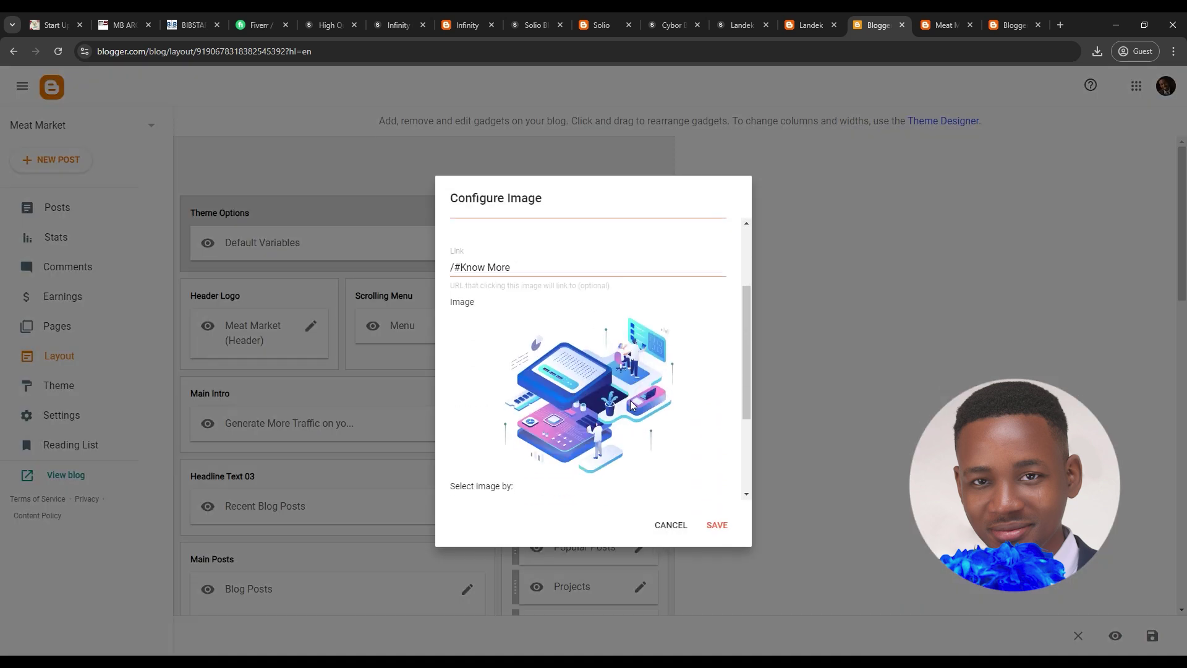
scroll(615, 425, "down", 3)
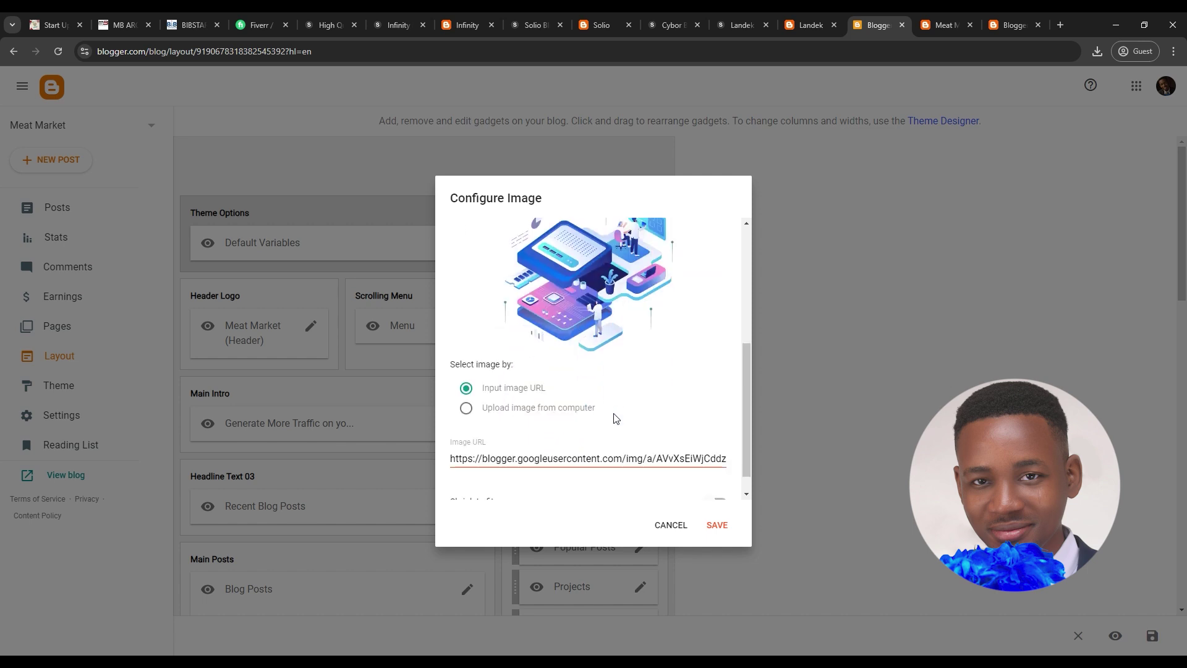
left_click(671, 525)
- Compare the live Meat Market blog's sections with the widgets listed in its layout
scroll(443, 574, "down", 7)
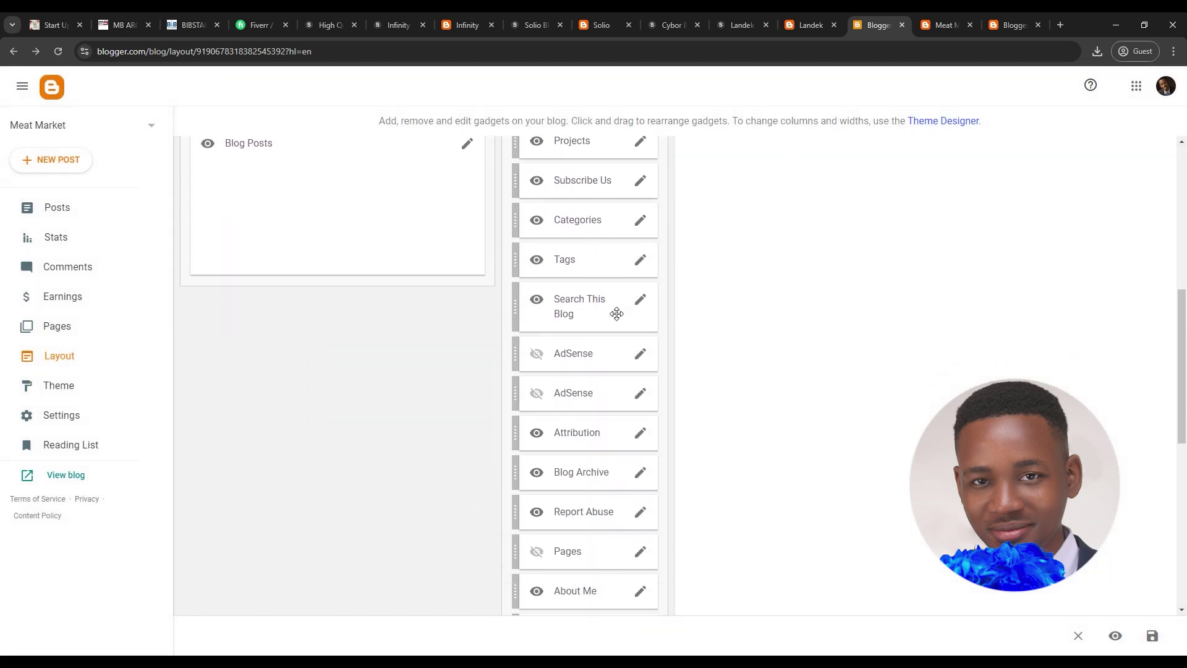
left_click(952, 13)
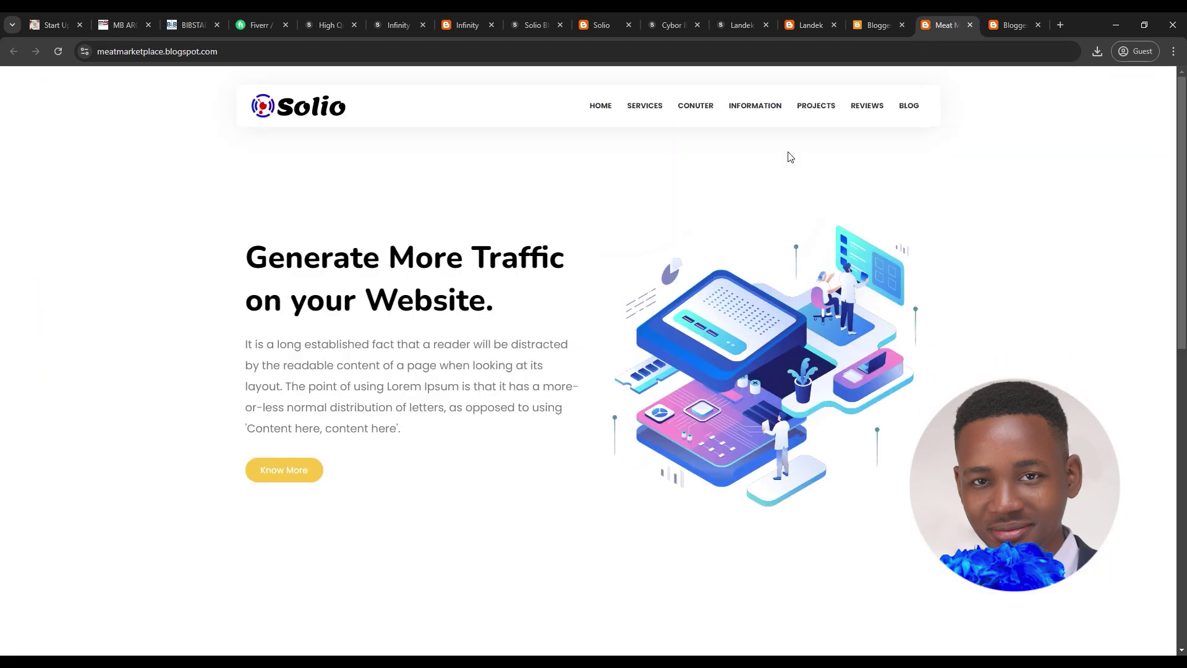
scroll(662, 294, "down", 6)
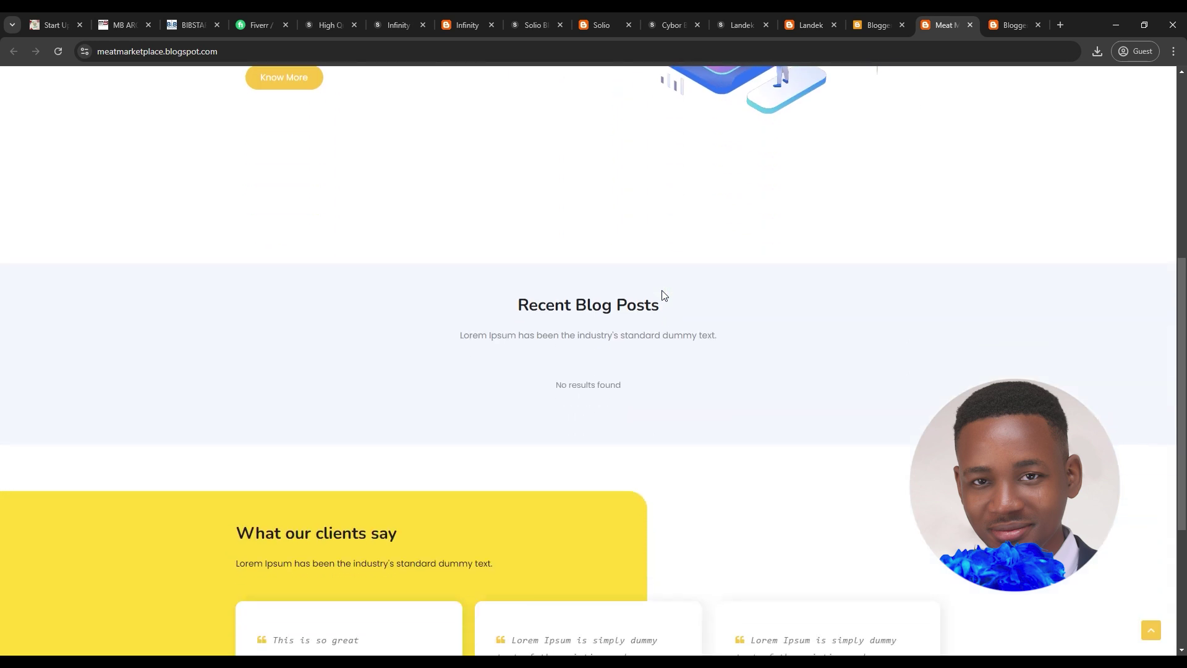
scroll(662, 294, "up", 4)
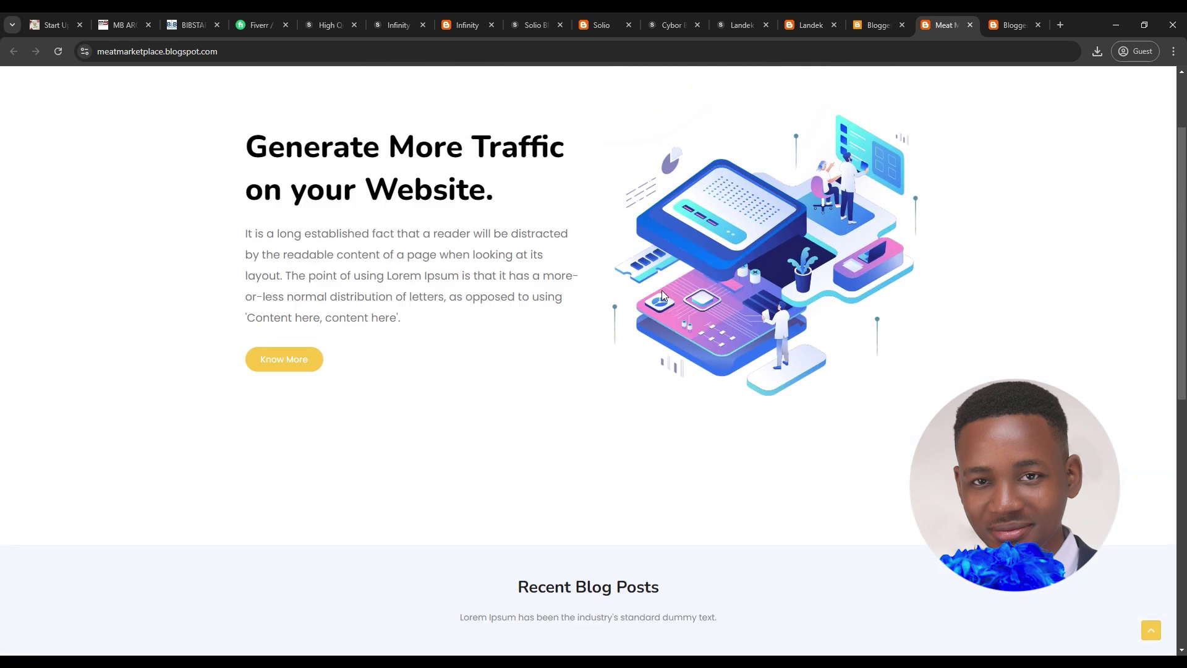
left_click(865, 18)
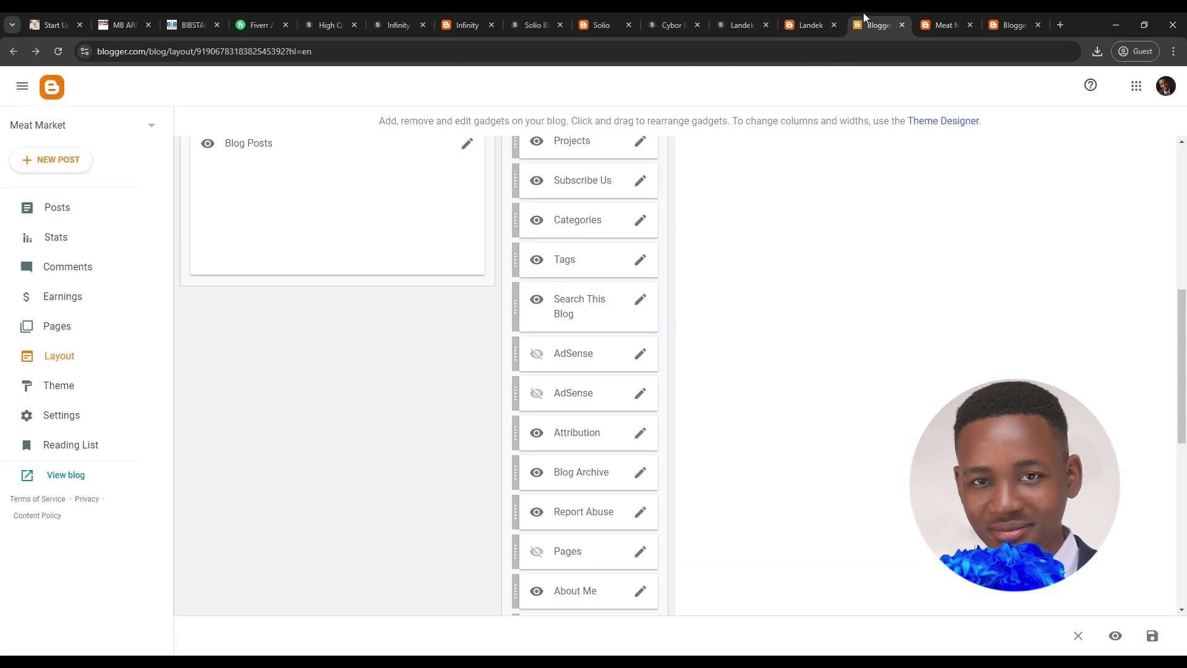
scroll(366, 284, "up", 7)
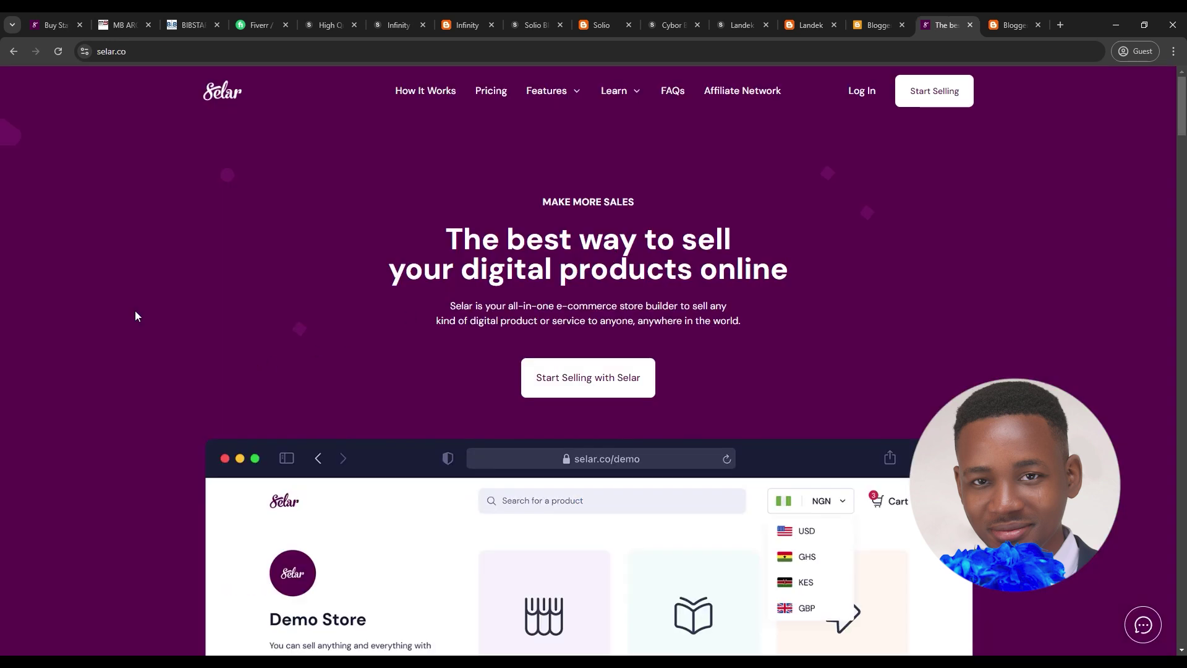
- Look over Selar's homepage and account registration form, and follow the login link for existing accounts
scroll(137, 316, "down", 4)
scroll(135, 310, "down", 2)
scroll(135, 310, "up", 2)
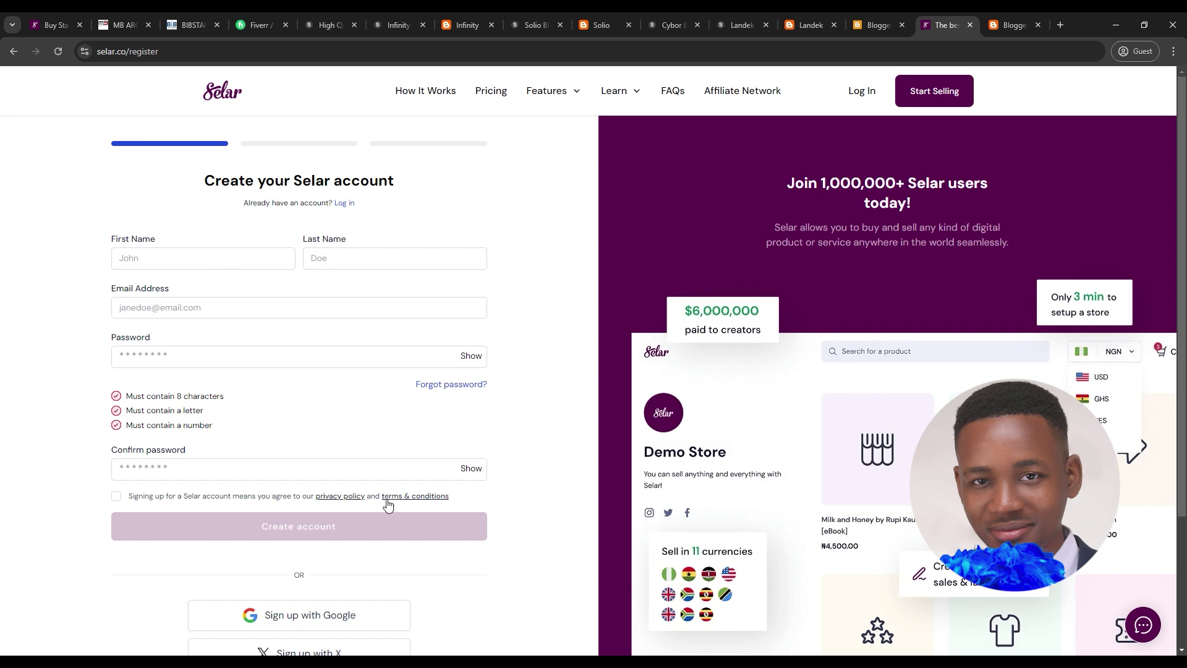
left_click(354, 208)
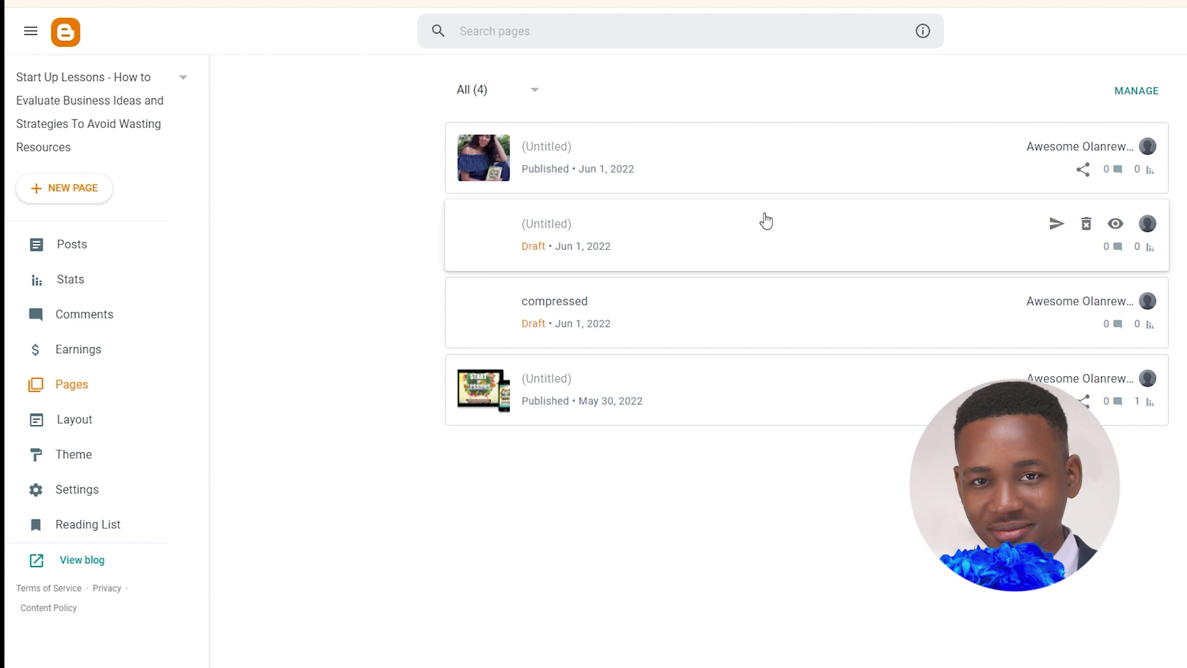
- Open the first published page of the Start Up Lessons blog, inspect its images, and return to the page list
left_click(669, 157)
scroll(638, 438, "down", 1)
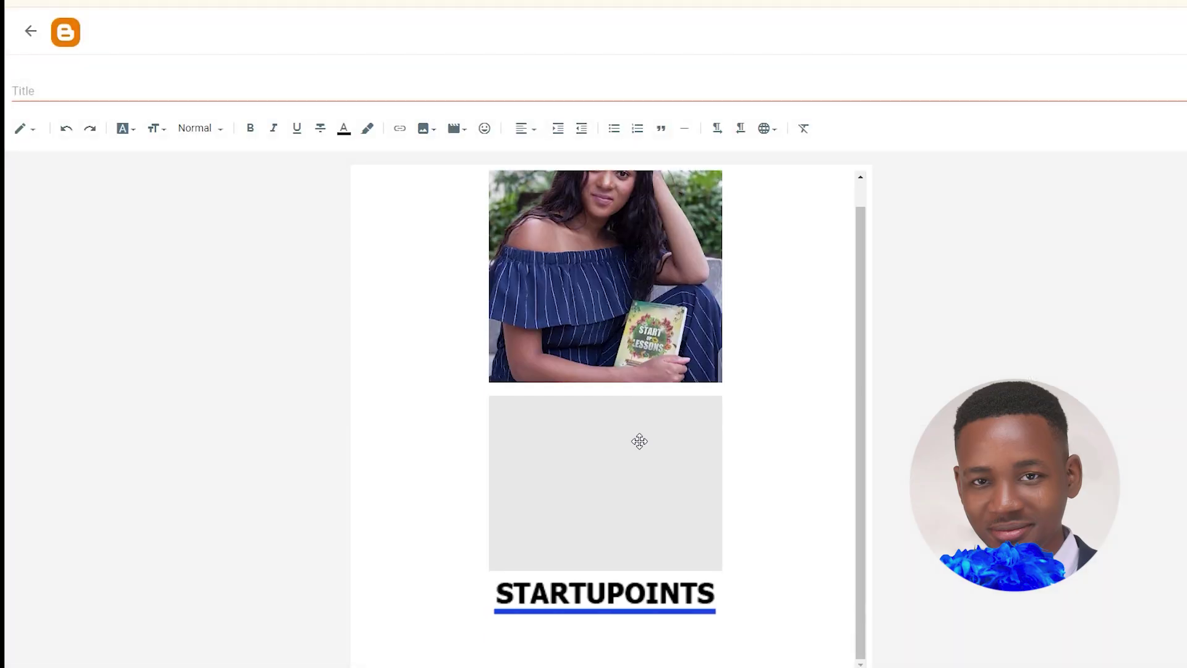
left_click(632, 323)
left_click(638, 506)
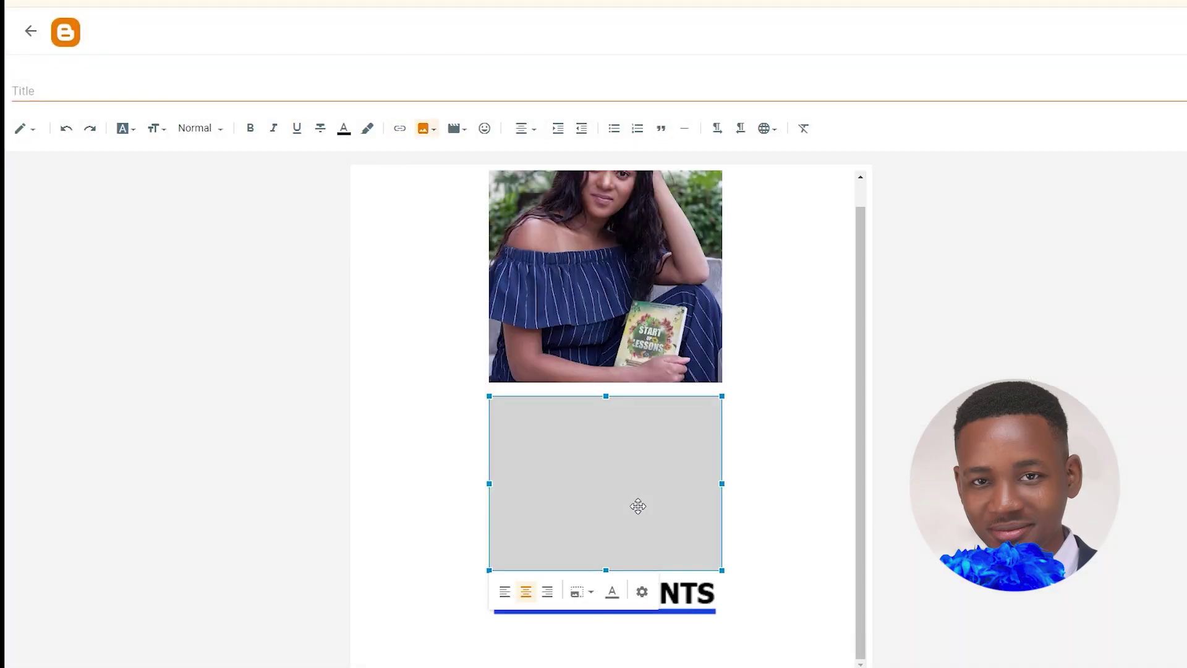
left_click(682, 612)
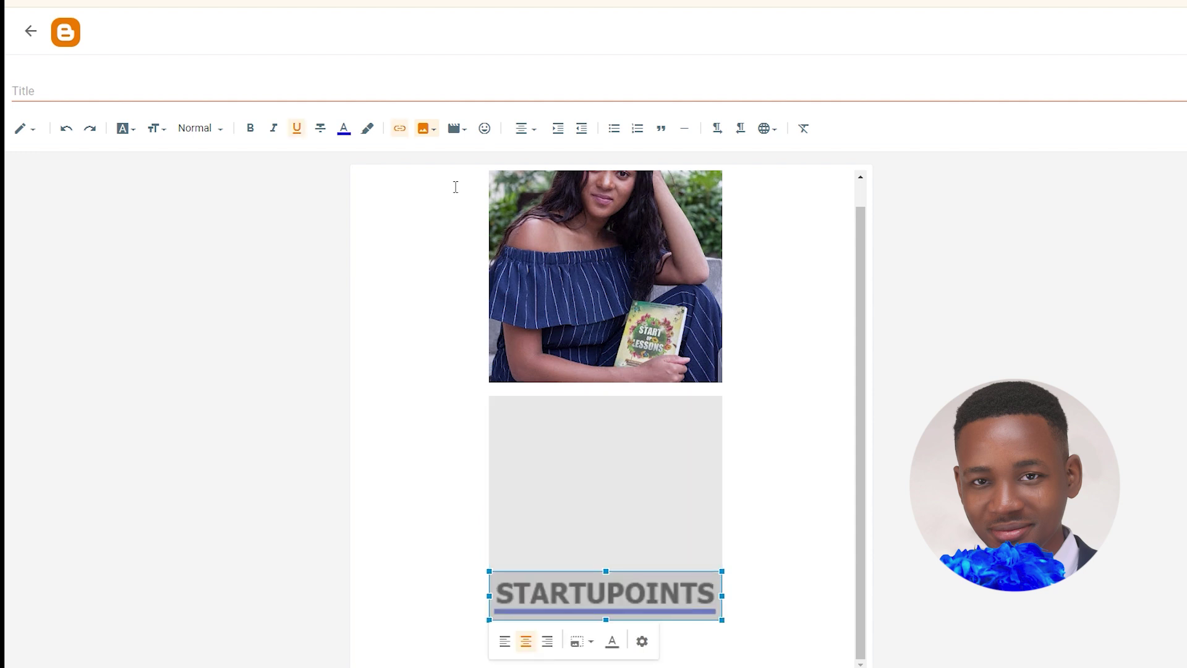
left_click(31, 32)
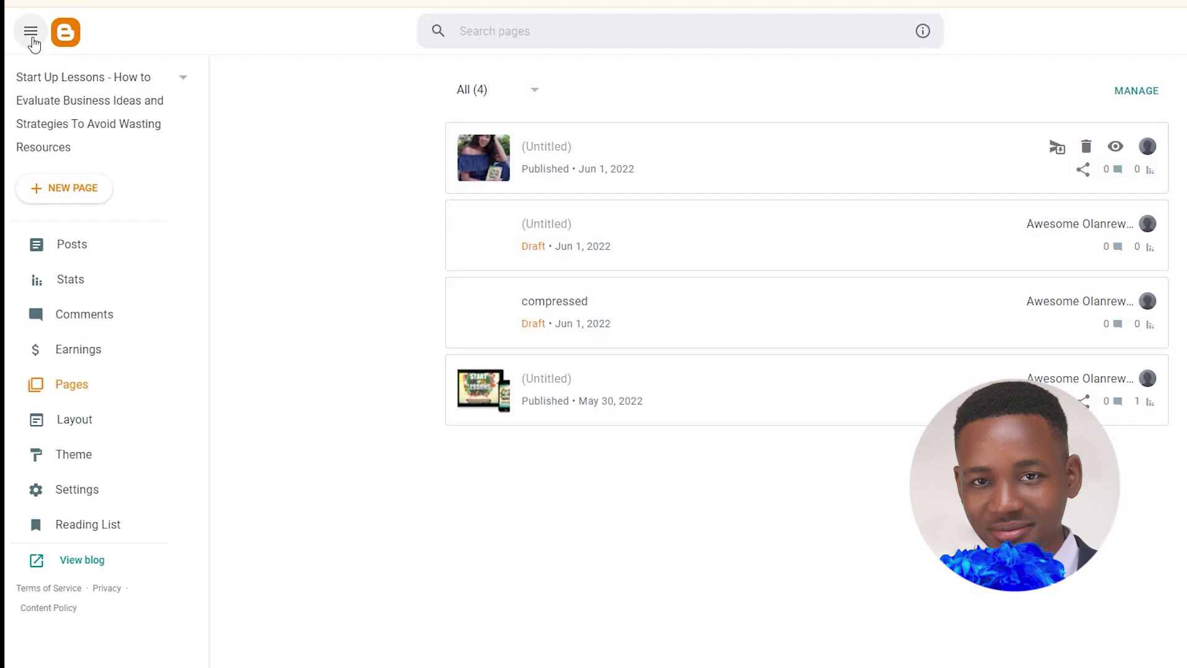
- In the Start Up Lessons layout, change the button text ending the Main Intro widget's link to "CLICK HERE" and save the widget
left_click(106, 424)
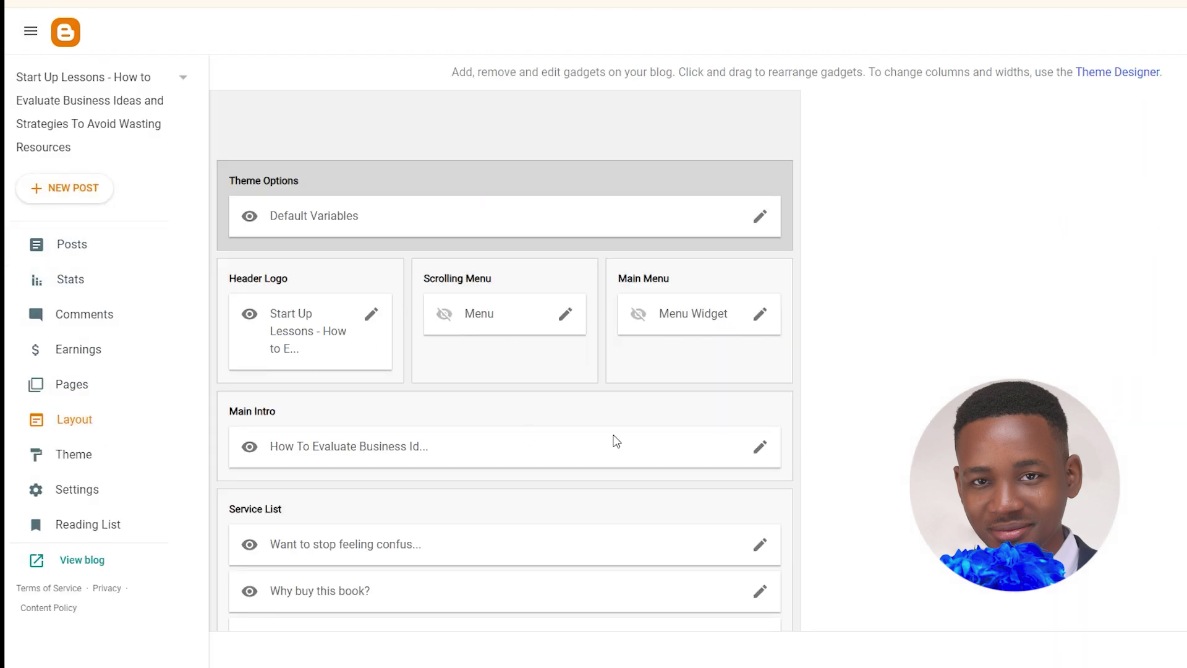
left_click(760, 447)
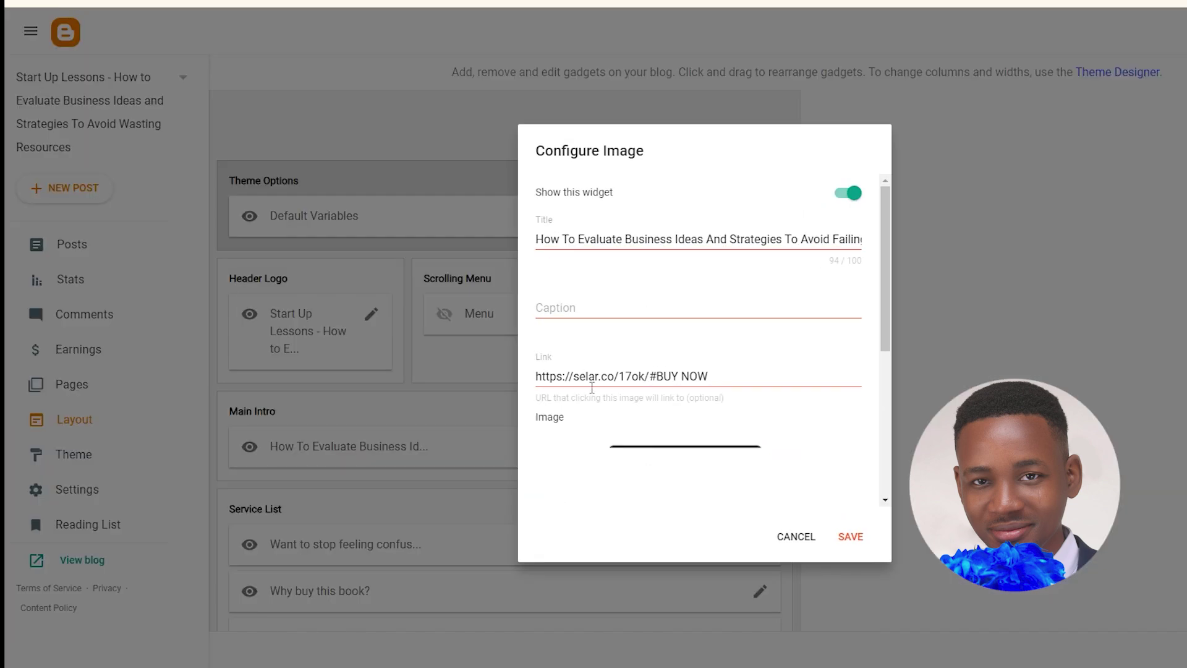
left_click(590, 384)
left_click_drag(546, 387, 656, 388)
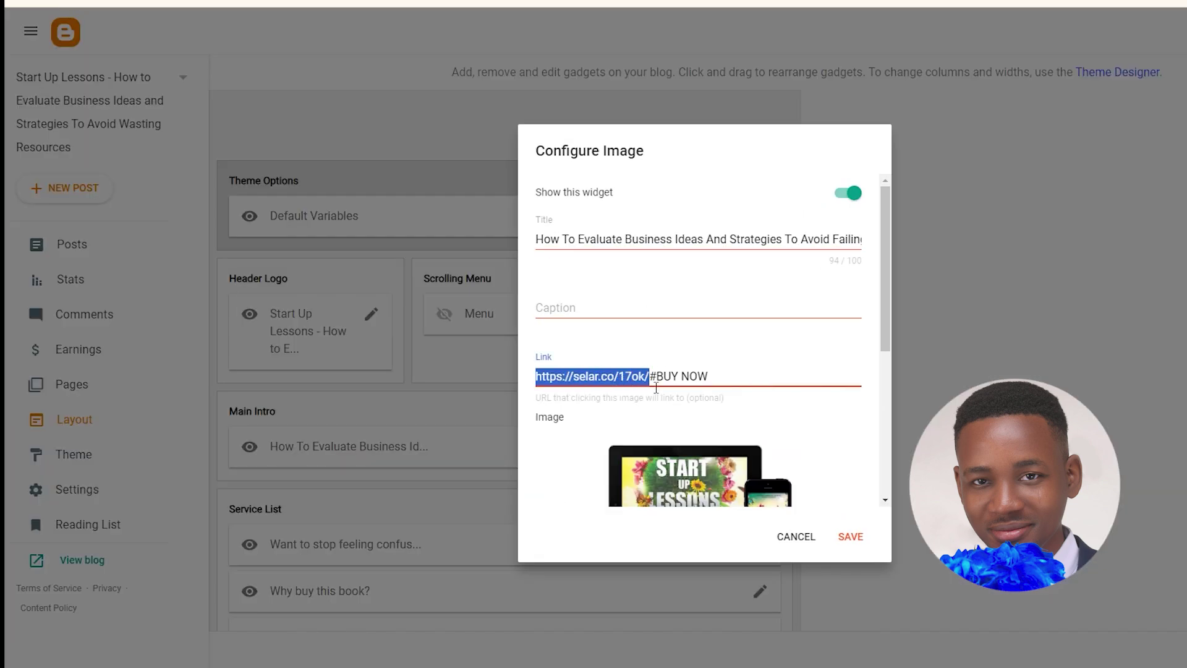
left_click(666, 388)
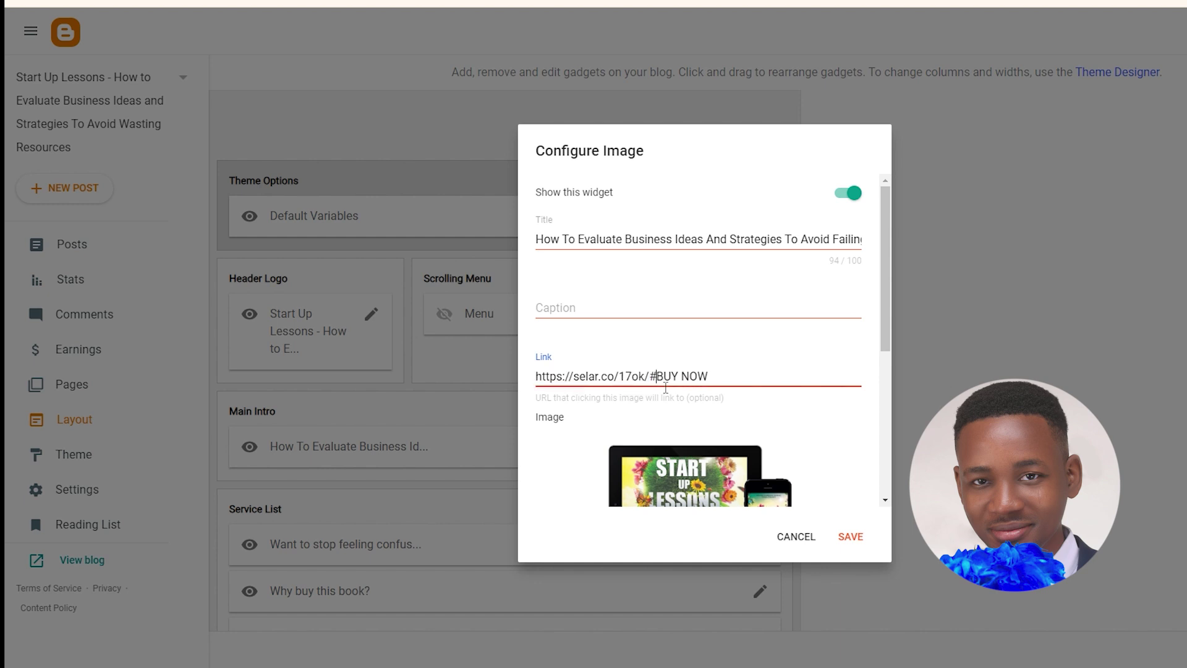
left_click_drag(666, 388, 715, 387)
type("CLICK HERE")
left_click(850, 537)
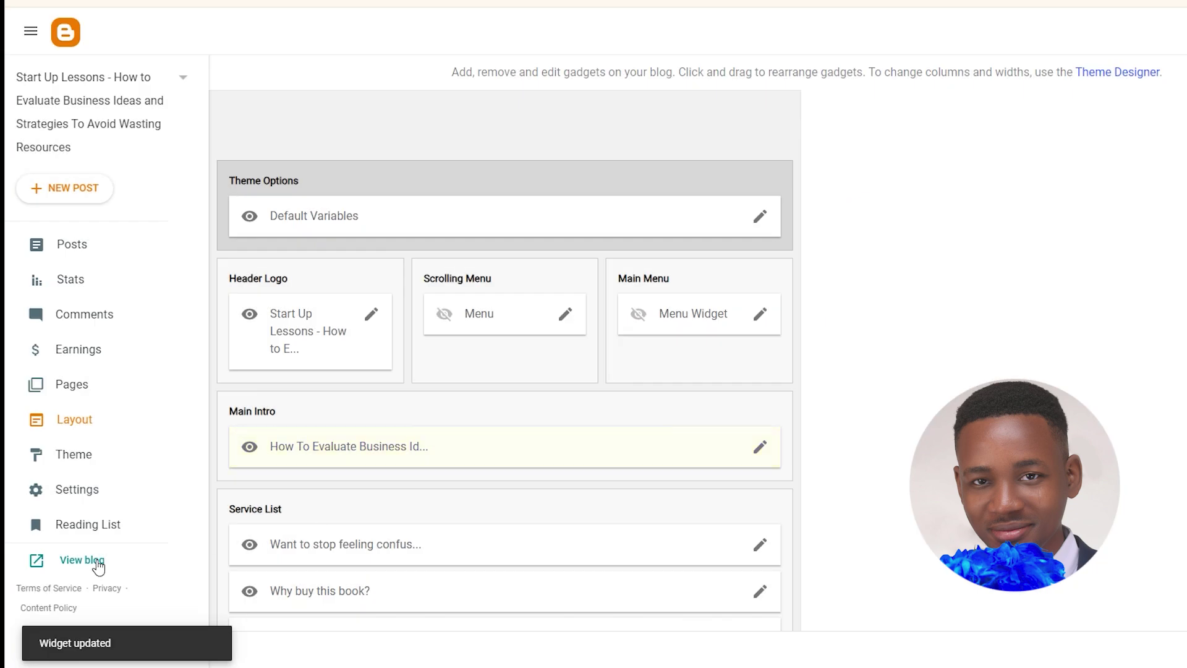
- View the live Start Up Lessons blog and check the button in its intro section
left_click(96, 560)
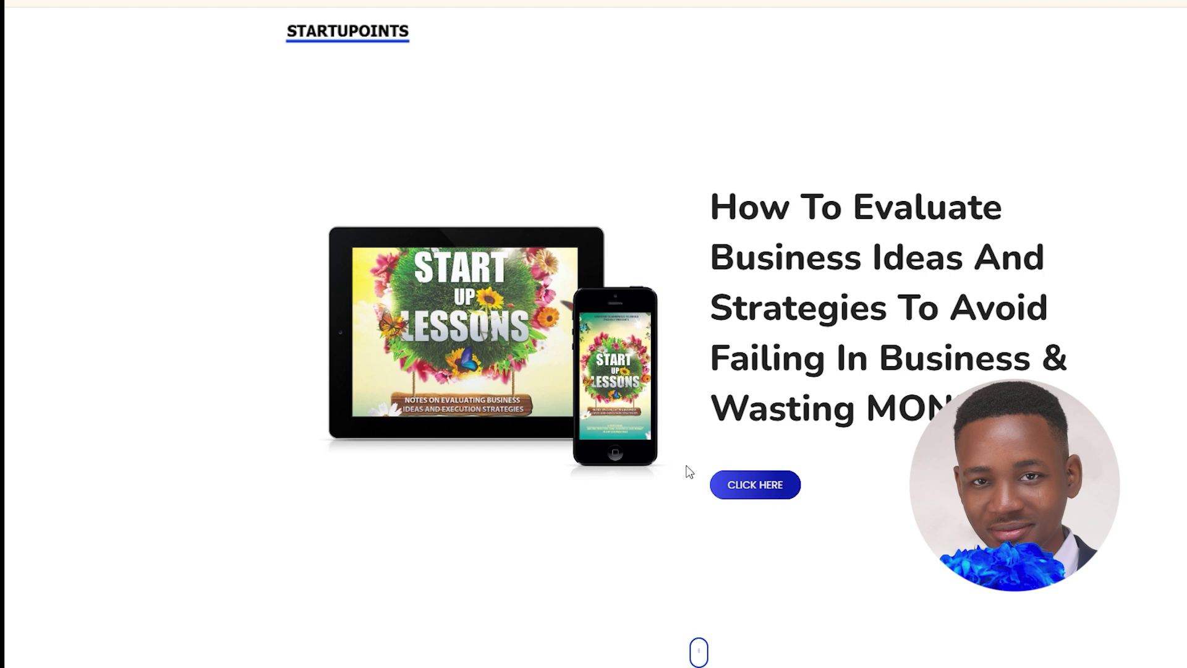
scroll(751, 485, "down", 2)
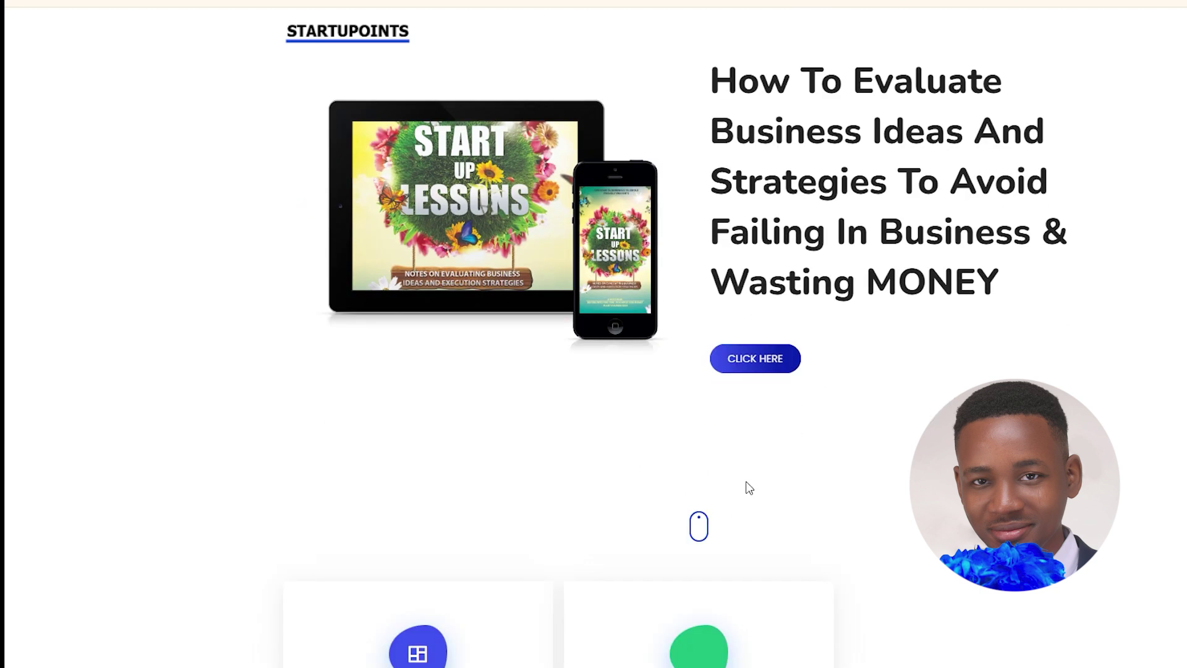
scroll(870, 327, "up", 2)
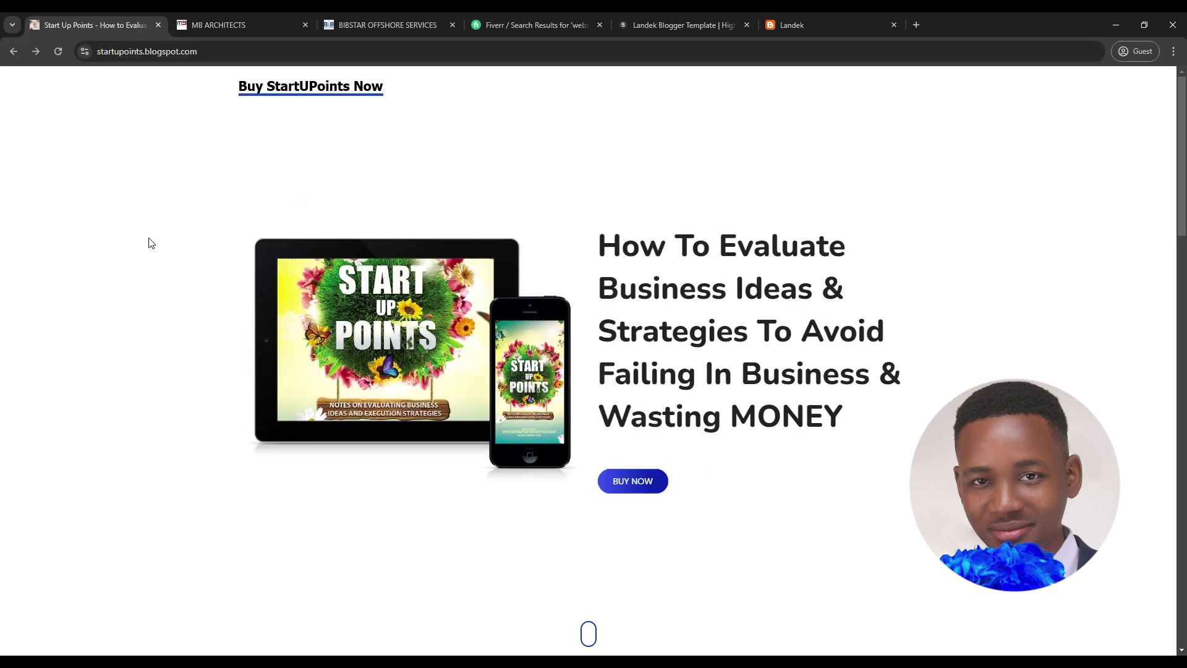